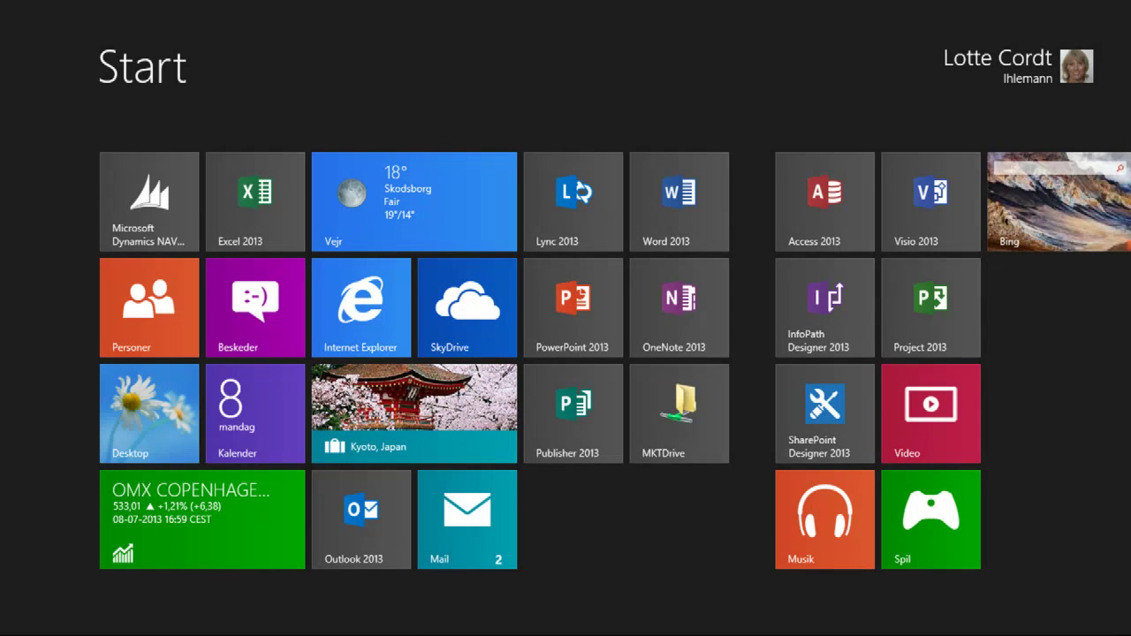
# Step: Open Microsoft Dynamics NAV, search for "account sched" and open the Account Schedule KPI Web Service Setup page
pyautogui.click(186, 193)
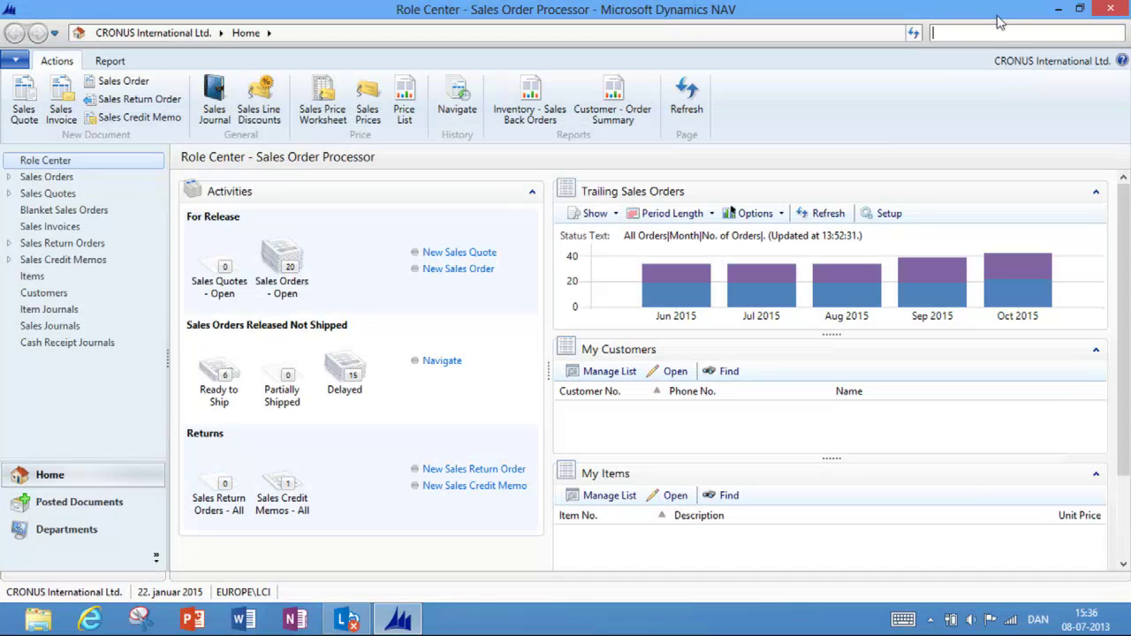
pyautogui.write('account sched')
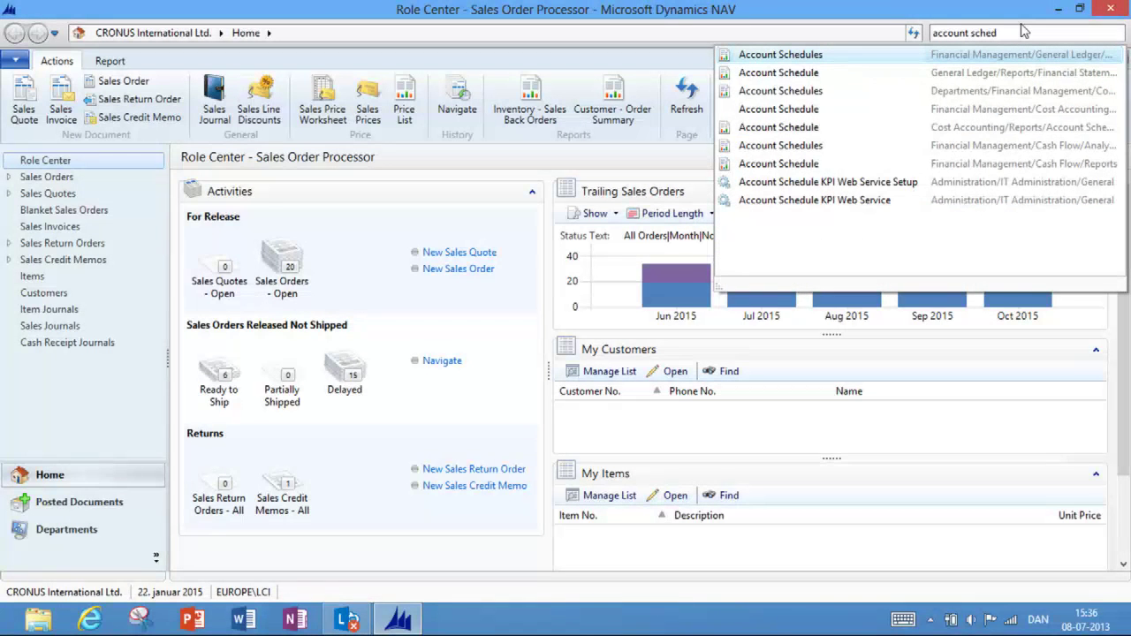
pyautogui.click(875, 189)
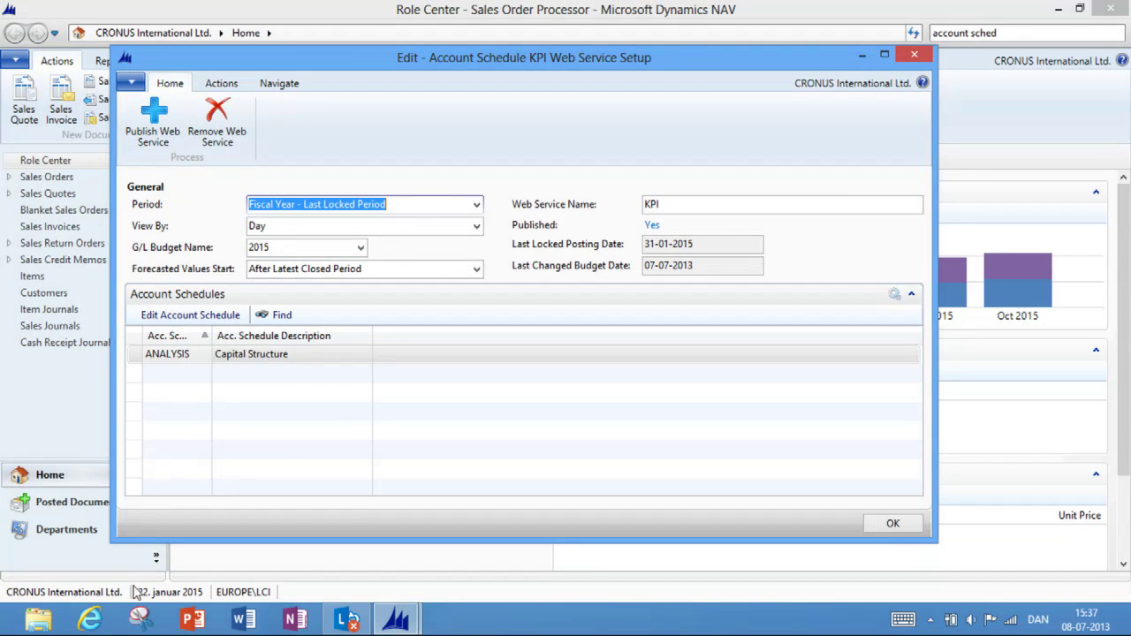
# Step: Switch to Internet Explorer and copy the web address of the open KPI data feed
pyautogui.click(100, 619)
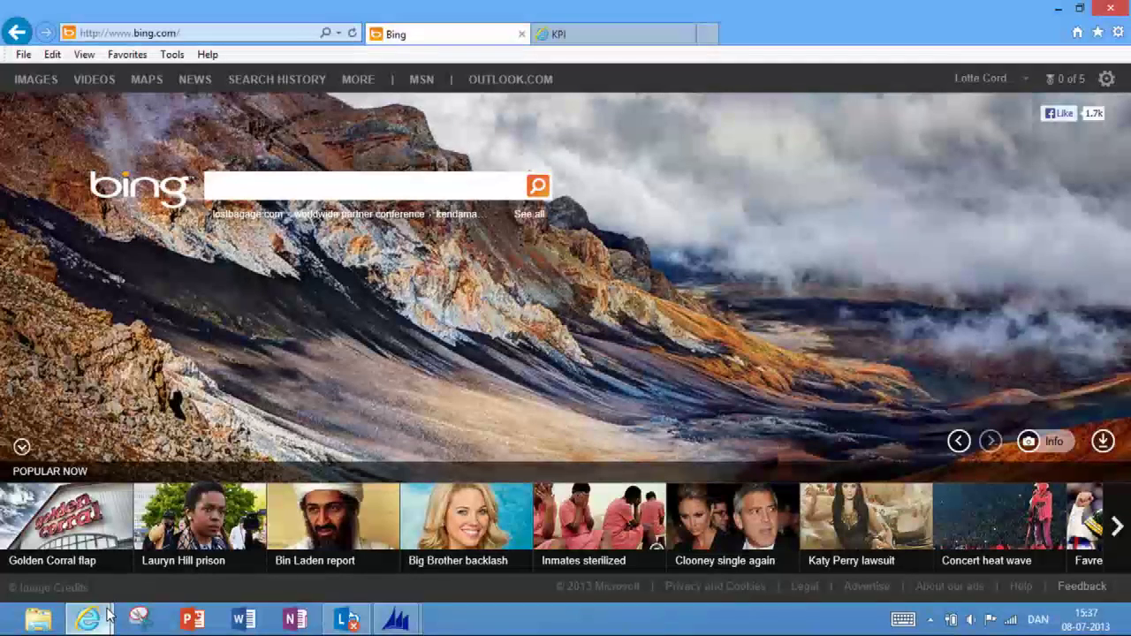
pyautogui.click(623, 32)
pyautogui.click(263, 33)
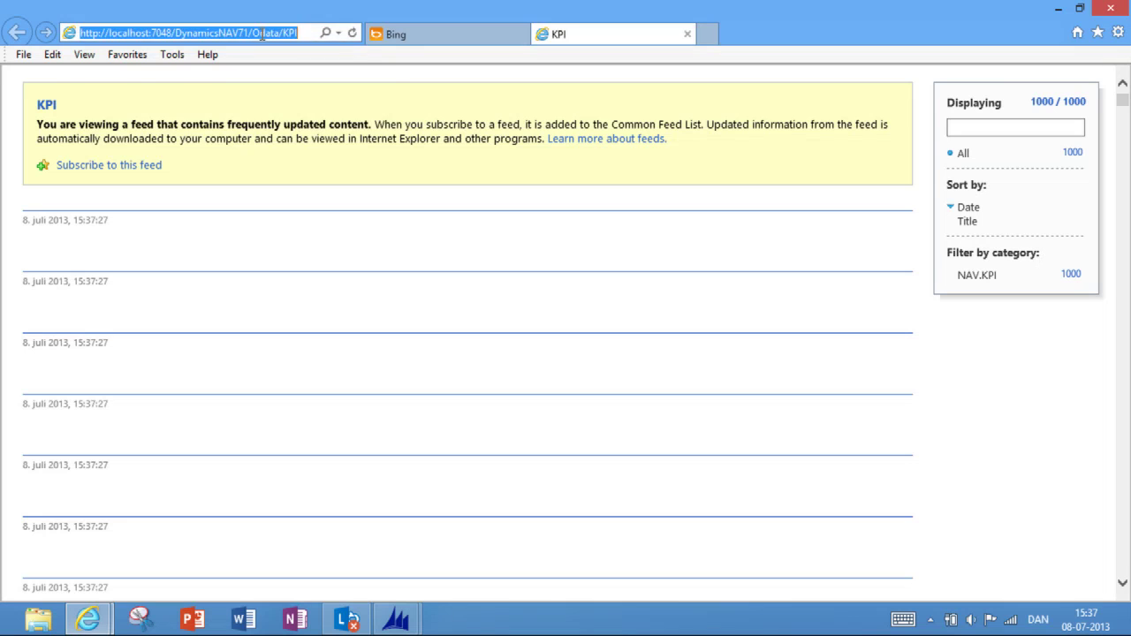
pyautogui.write('u')
pyautogui.press('Escape')
# Step: Switch to Excel 2013 and create a blank workbook
pyautogui.press('super')
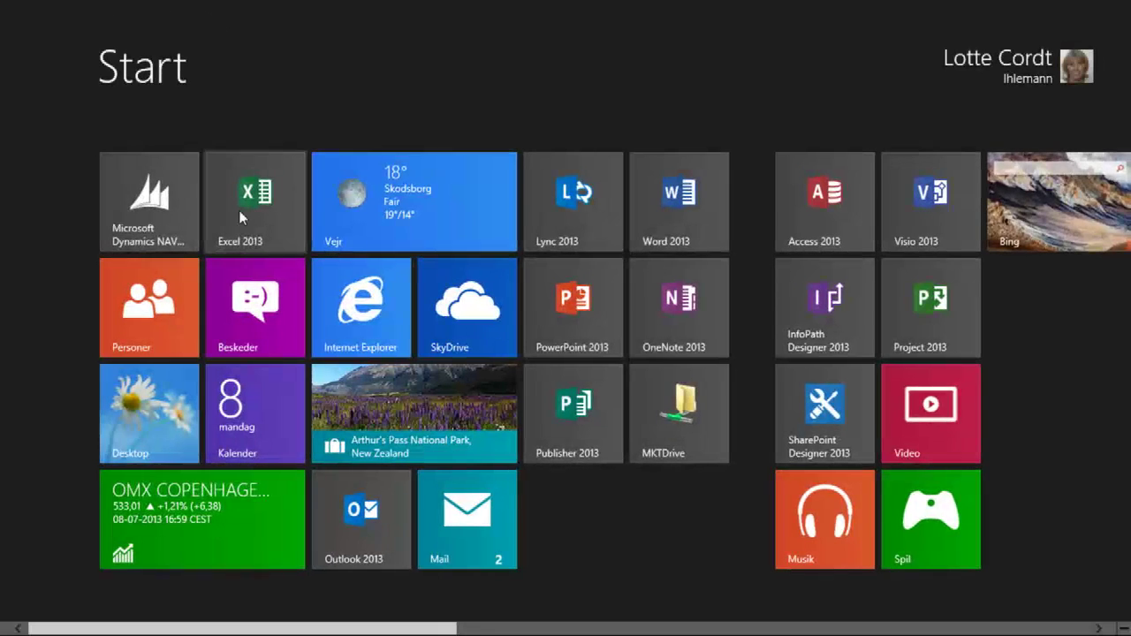
pyautogui.click(232, 207)
pyautogui.click(344, 286)
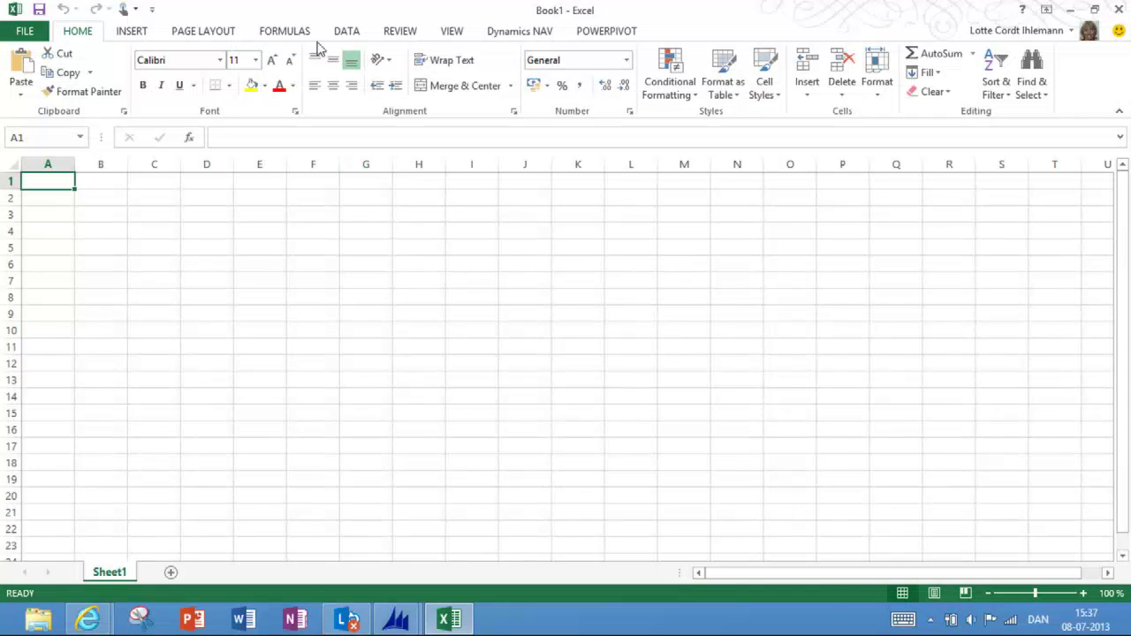
pyautogui.click(347, 32)
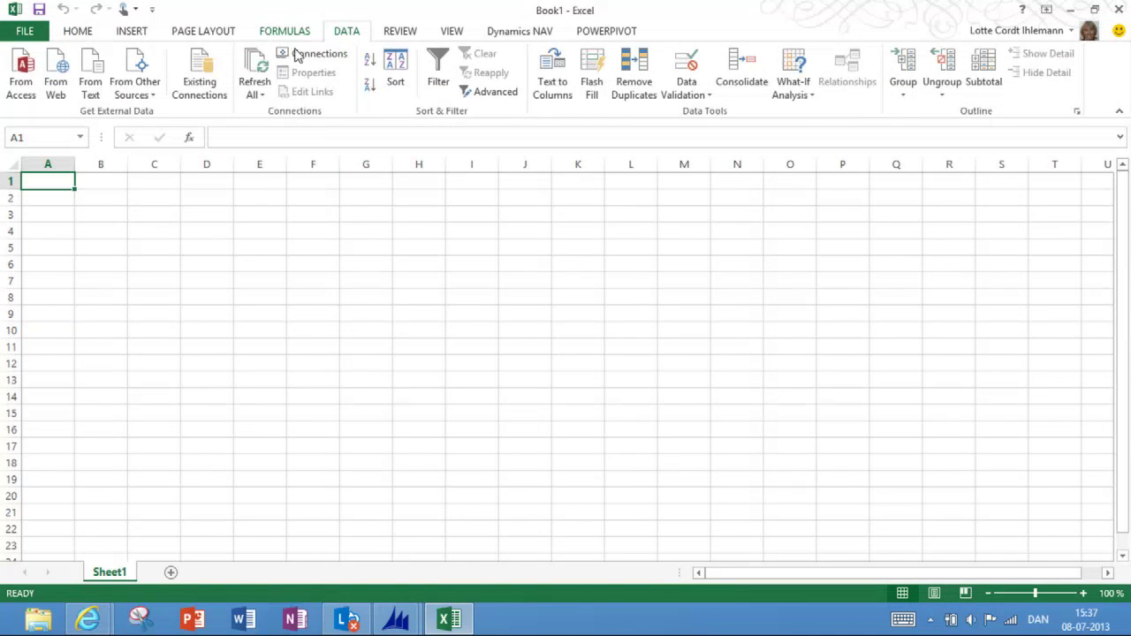
pyautogui.click(128, 90)
pyautogui.click(222, 254)
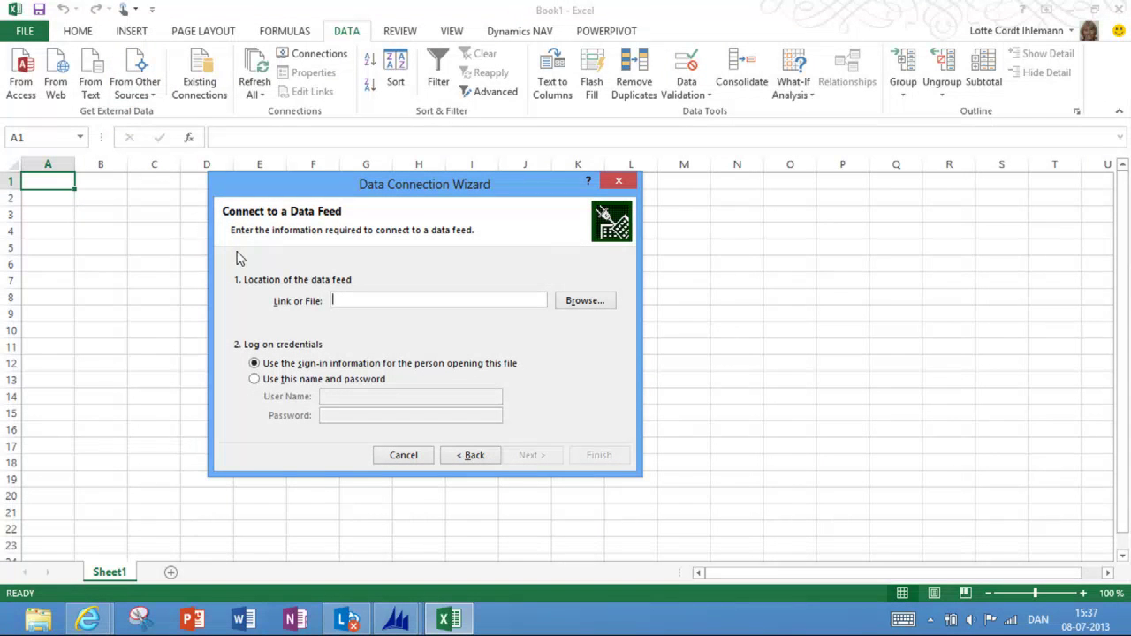
pyautogui.write('http://localhost:7048/DynamicsNAV71/Odata/KPI')
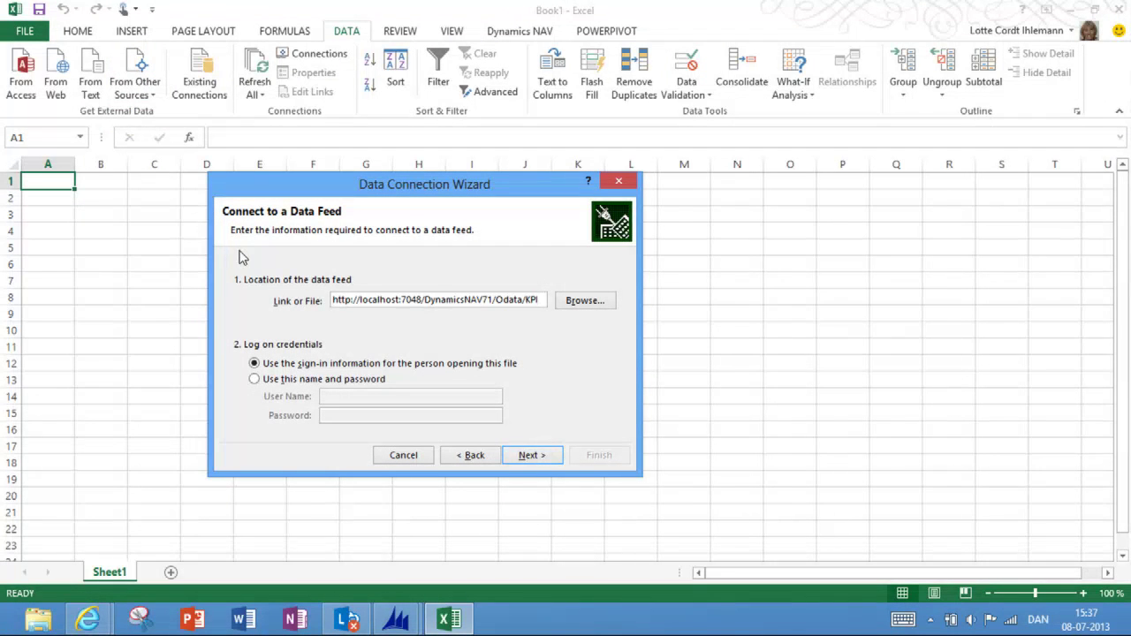
pyautogui.click(521, 458)
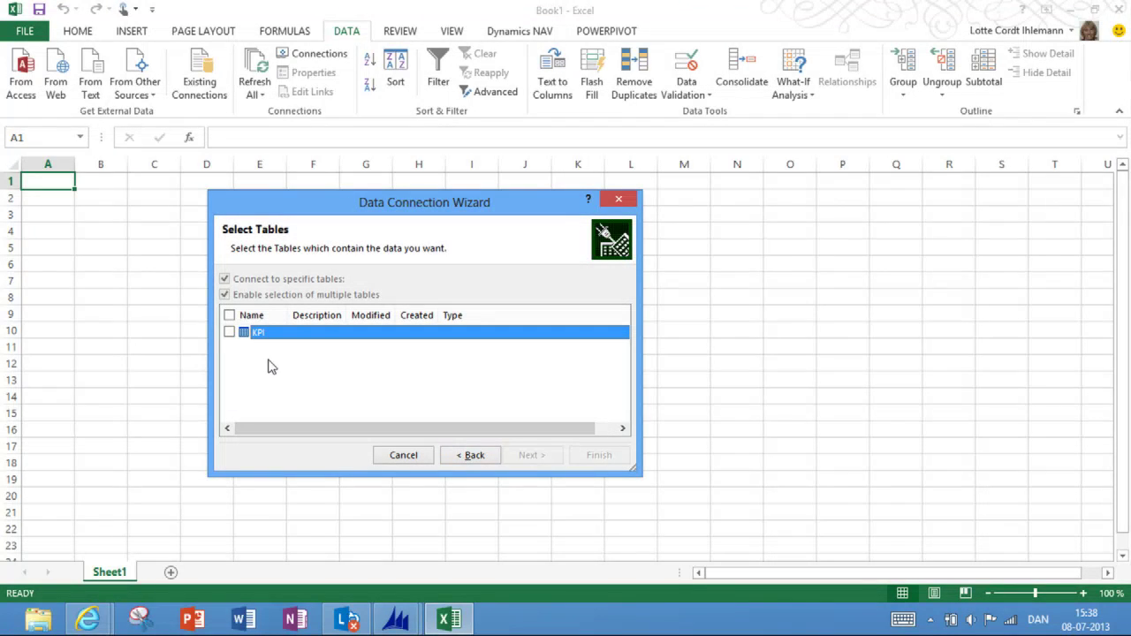
# Step: Include the KPI table and save the connection as DataFeed_1_localhost KPI.odc, replacing the existing file
pyautogui.click(229, 331)
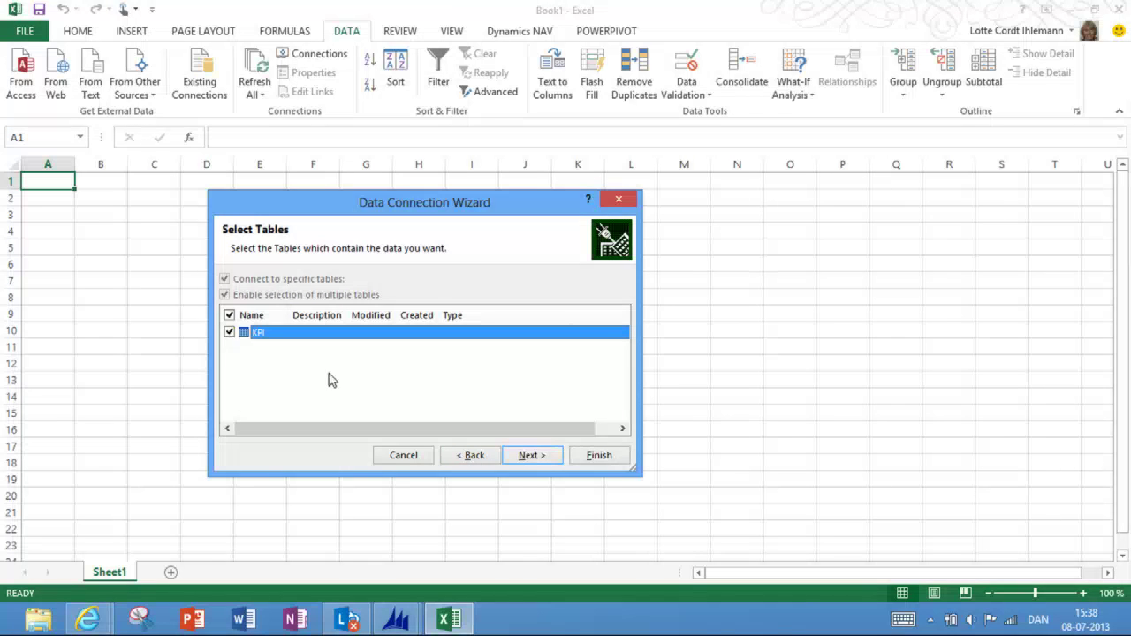
pyautogui.click(533, 456)
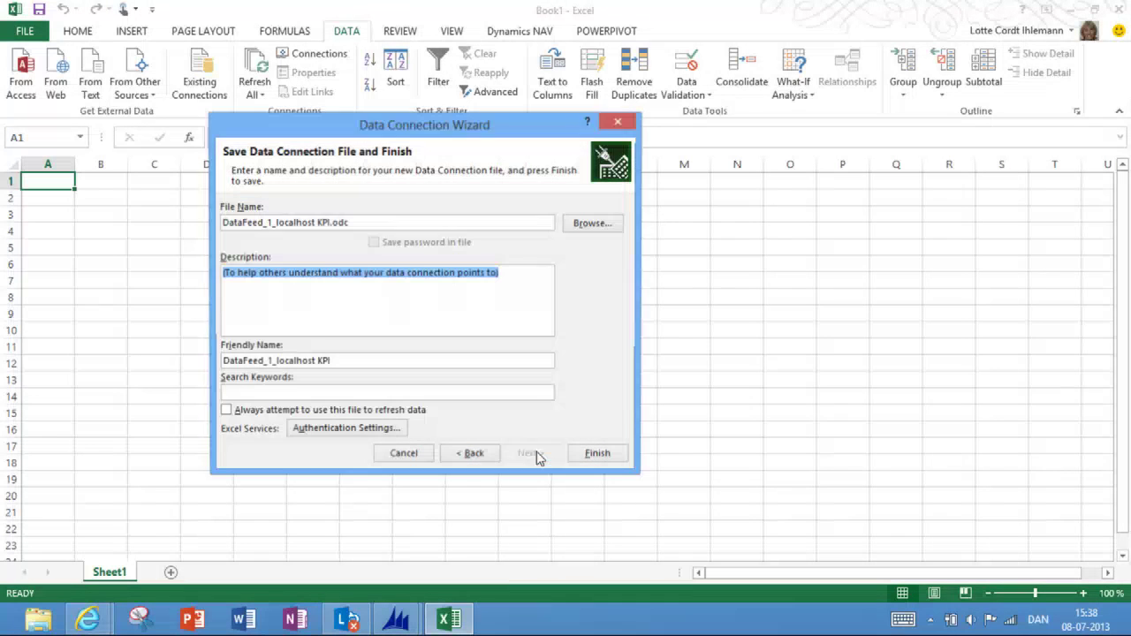
pyautogui.click(599, 455)
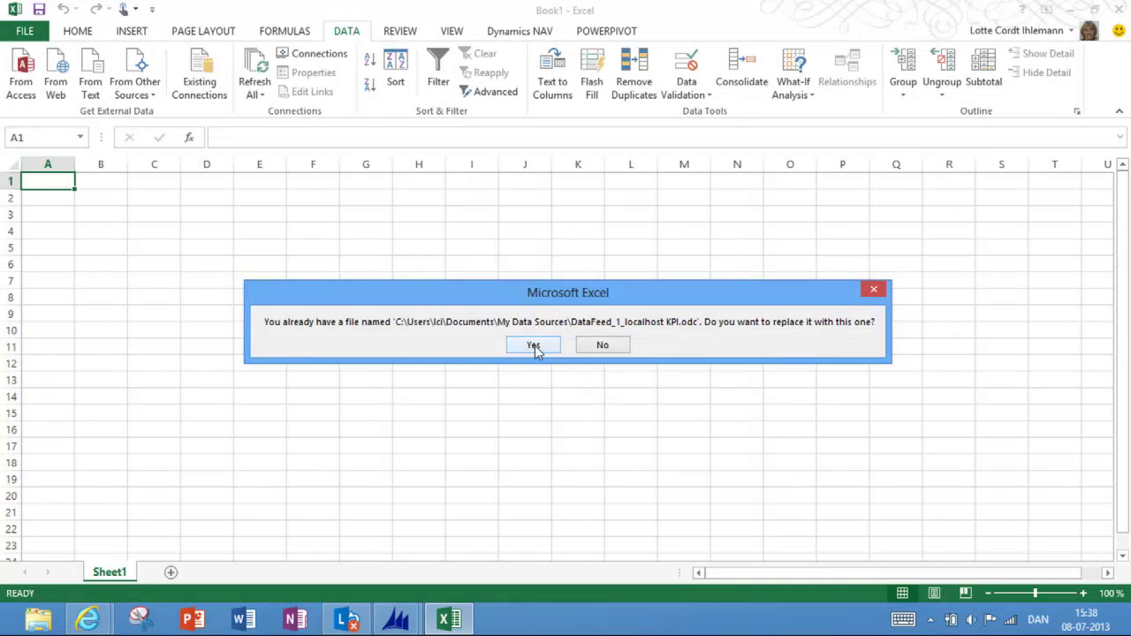
pyautogui.click(534, 345)
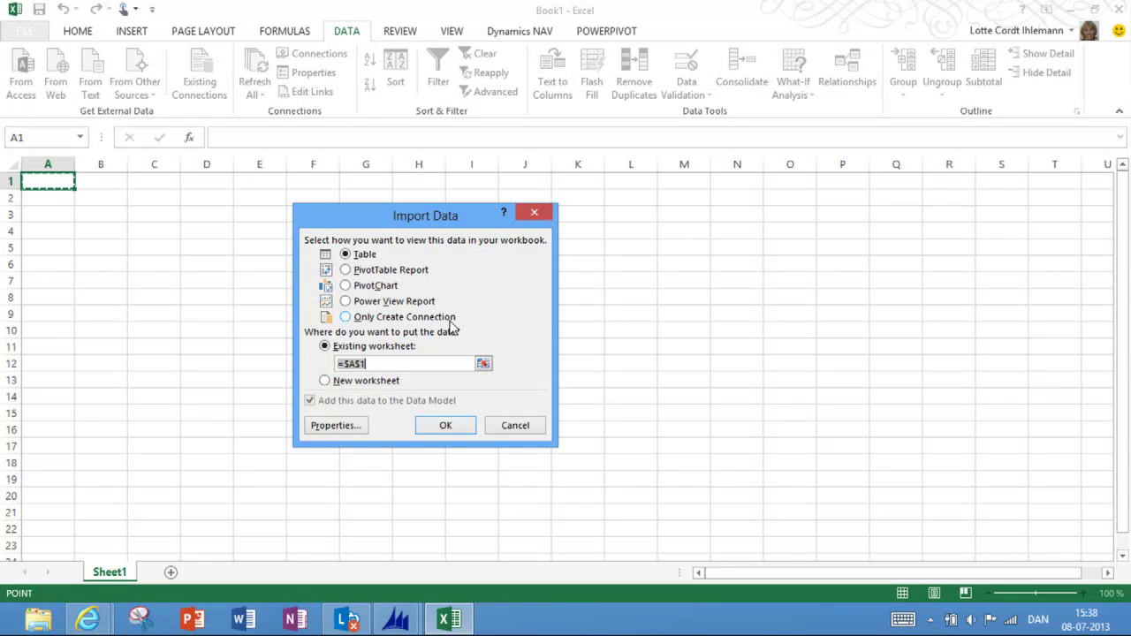
# Step: Import the KPI data as a PivotChart on the existing worksheet and move the chart to the sheet's upper-left corner
pyautogui.click(351, 286)
pyautogui.click(448, 426)
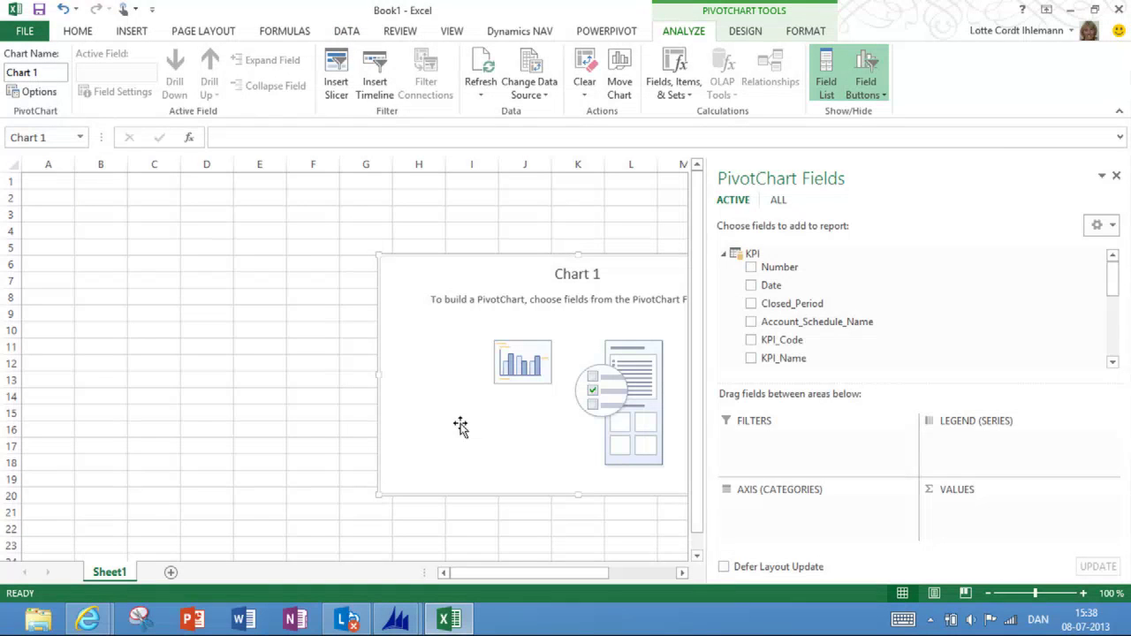
pyautogui.moveTo(446, 260); pyautogui.dragTo(83, 183)
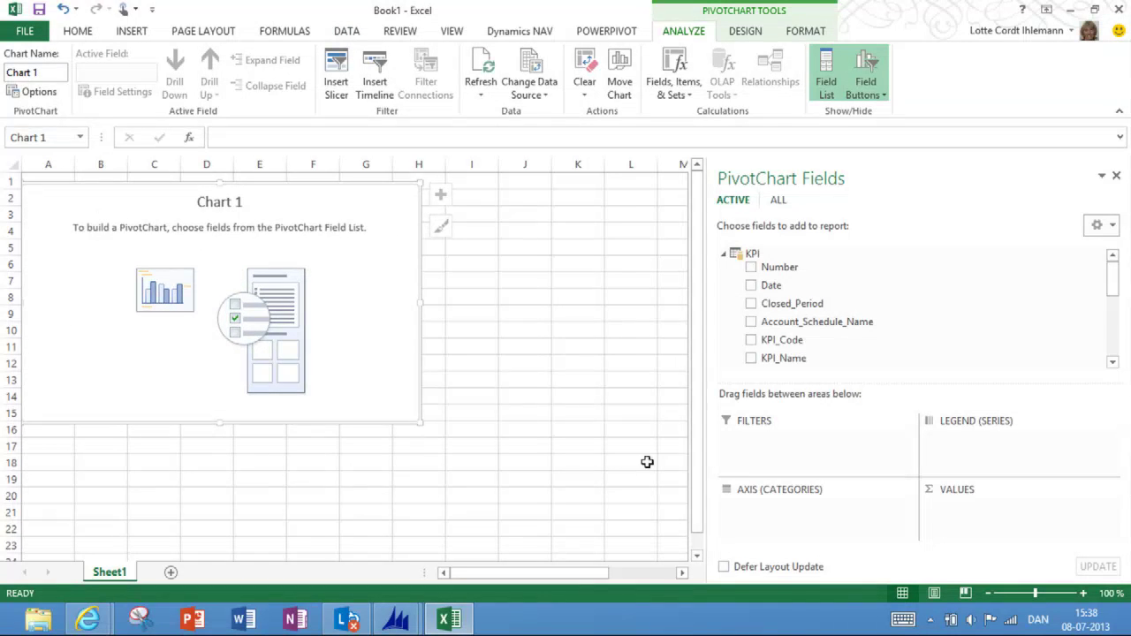
# Step: Set Account_Schedule_Name as the PivotChart's filter and Date as its axis category
pyautogui.click(752, 322)
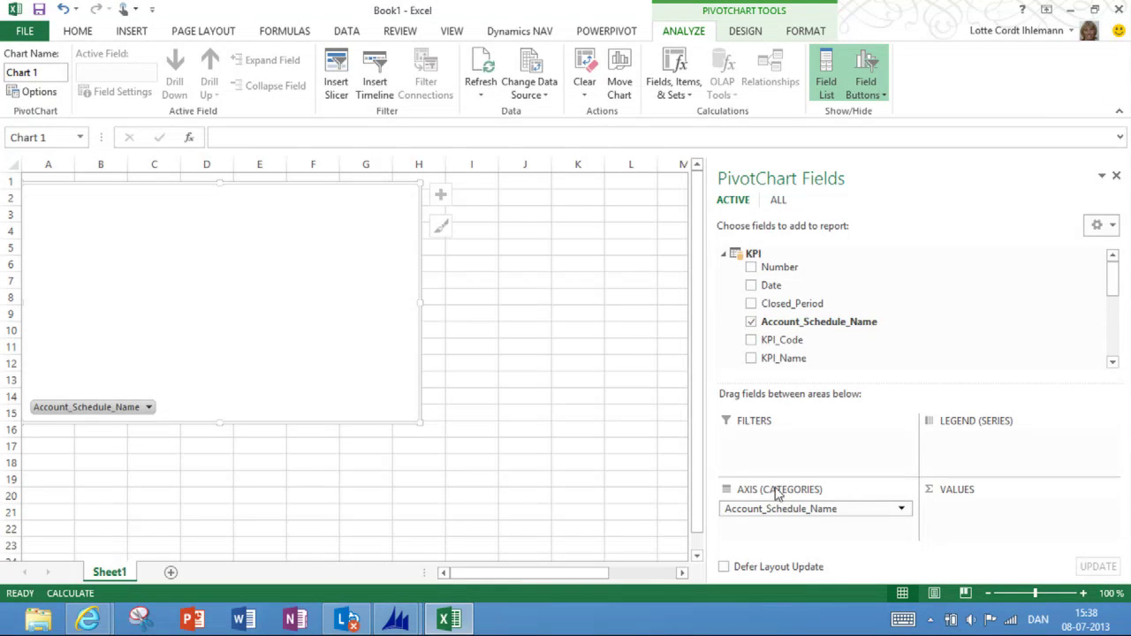
pyautogui.moveTo(781, 513); pyautogui.dragTo(773, 439)
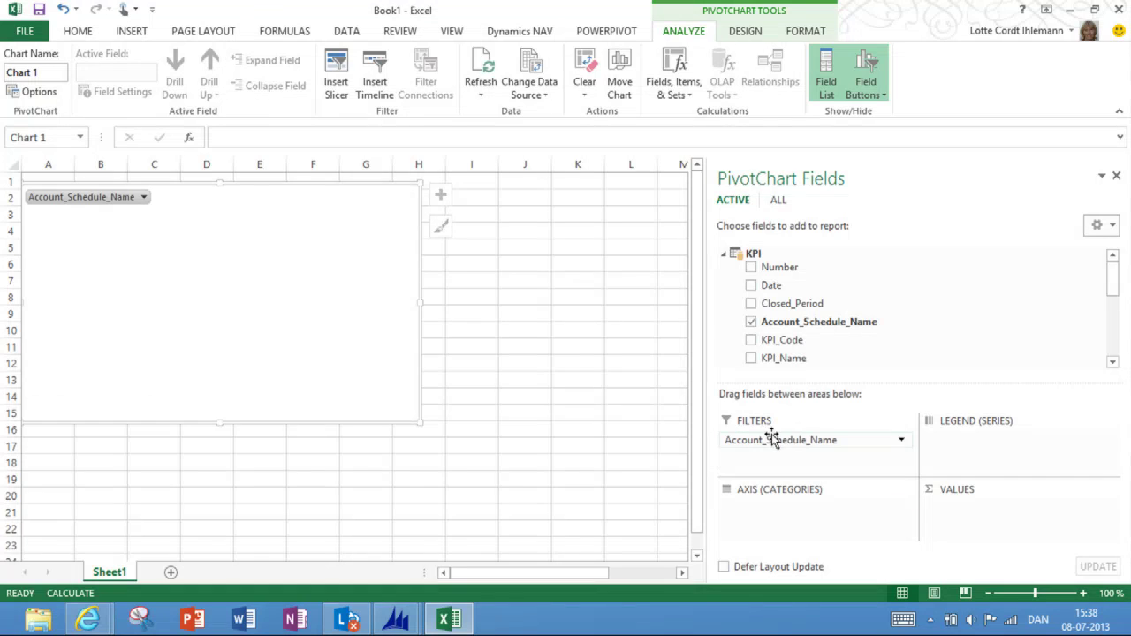
pyautogui.click(751, 286)
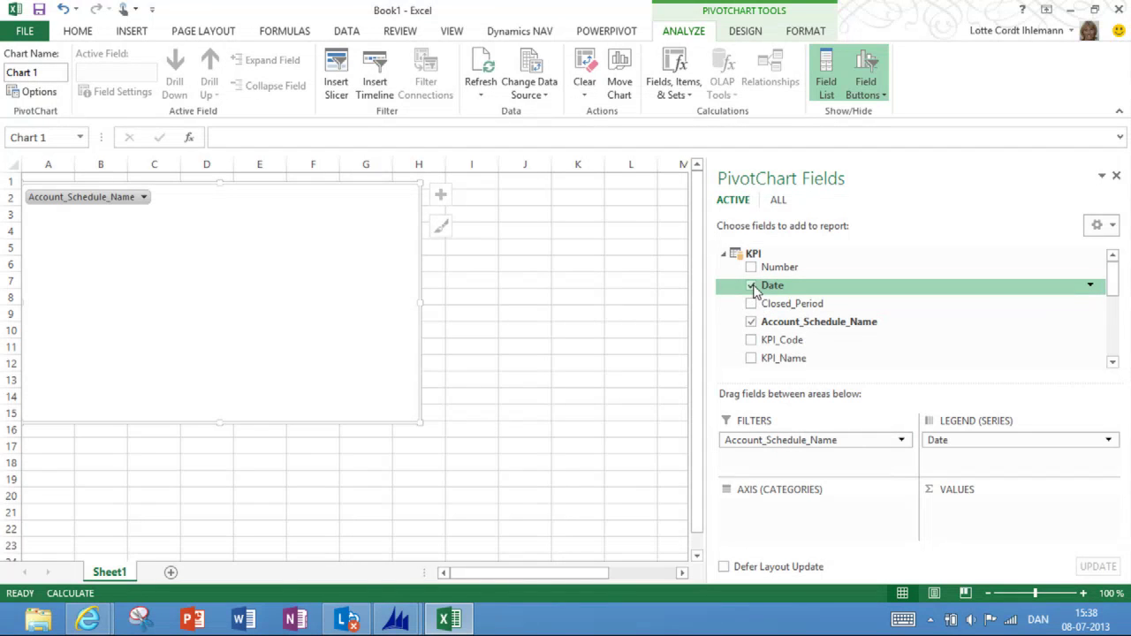
pyautogui.moveTo(979, 449); pyautogui.dragTo(808, 513)
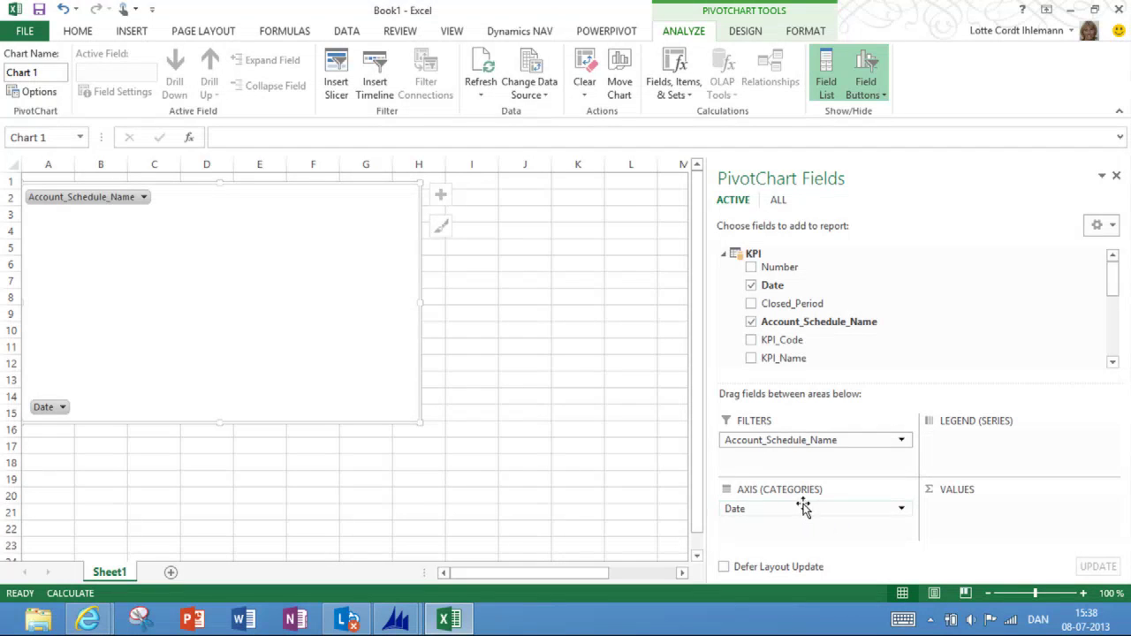
# Step: Set KPI_Name as the PivotChart's legend series and add Balance_at_Date_Actual to the values
pyautogui.moveTo(1115, 286); pyautogui.dragTo(1117, 301)
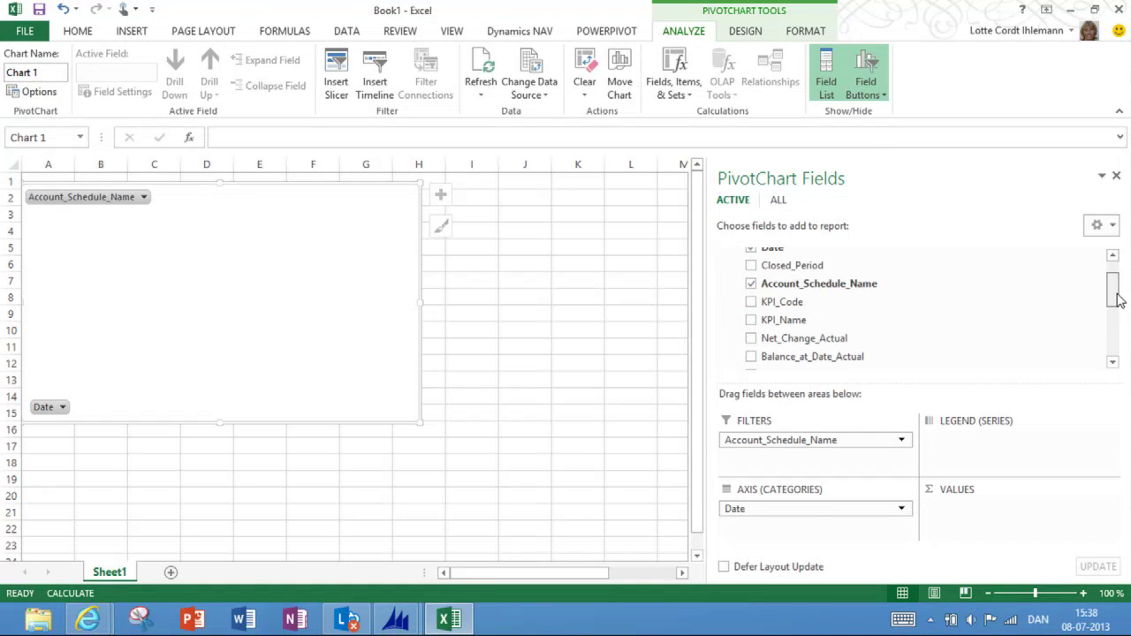
pyautogui.click(751, 320)
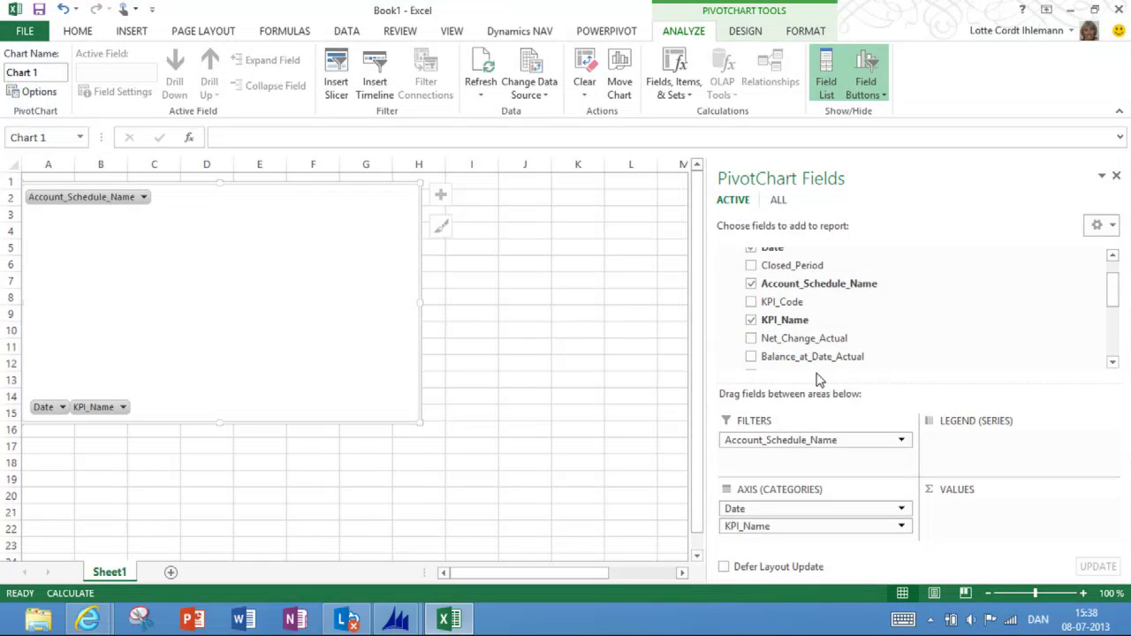
pyautogui.moveTo(816, 529); pyautogui.dragTo(988, 442)
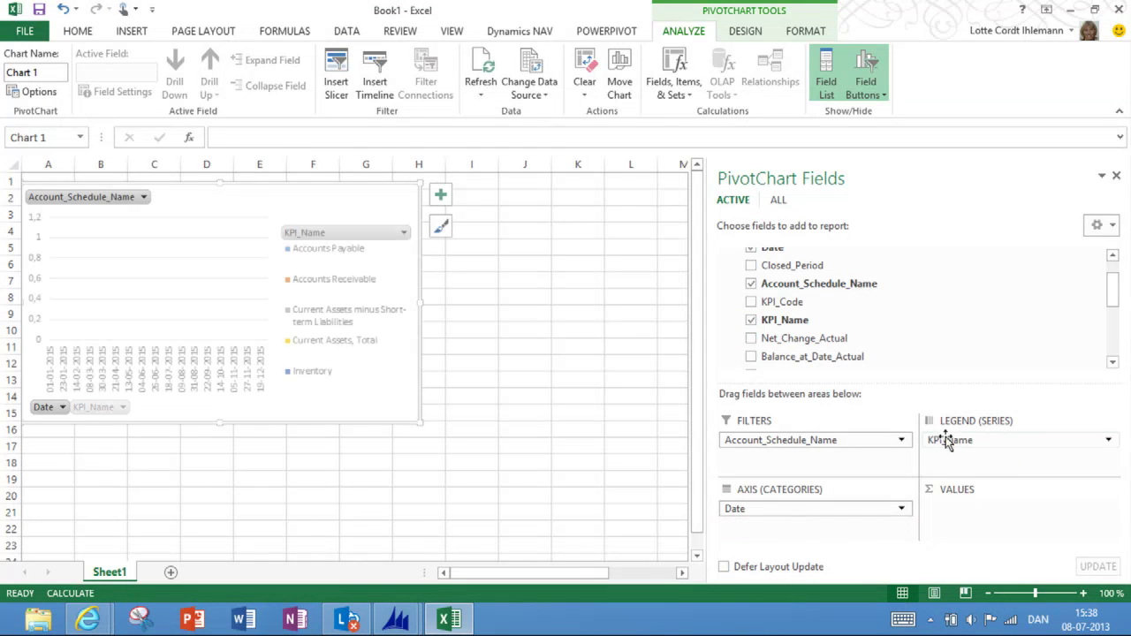
pyautogui.click(752, 358)
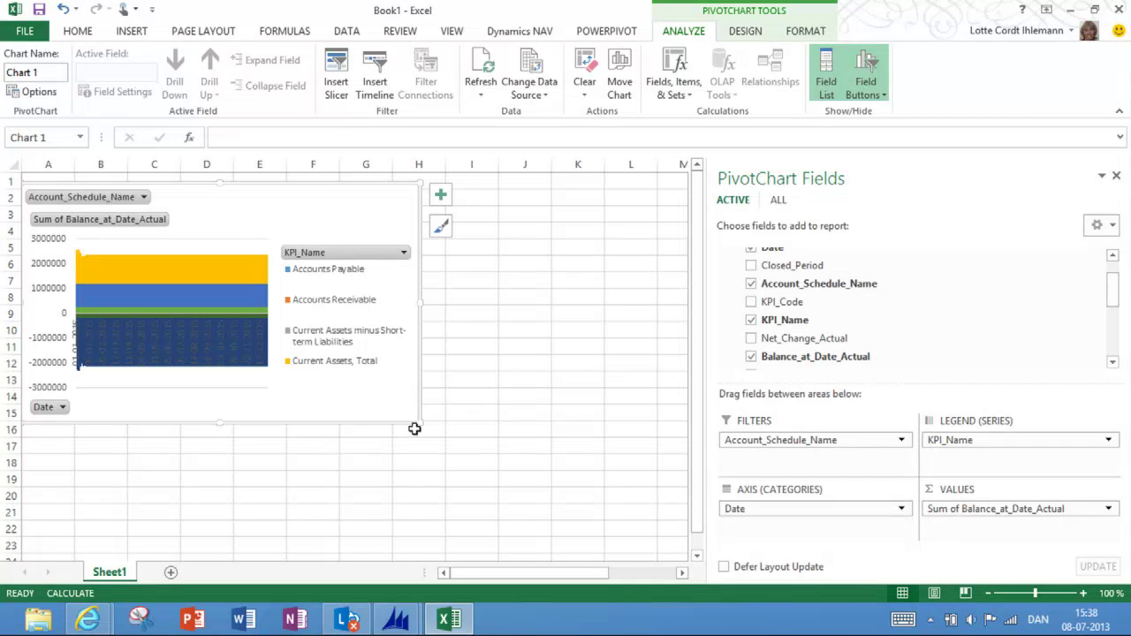
# Step: Enlarge the PivotChart to about column L and row 19, and filter its Date field to 01-01-2015 only
pyautogui.moveTo(422, 425); pyautogui.dragTo(623, 499)
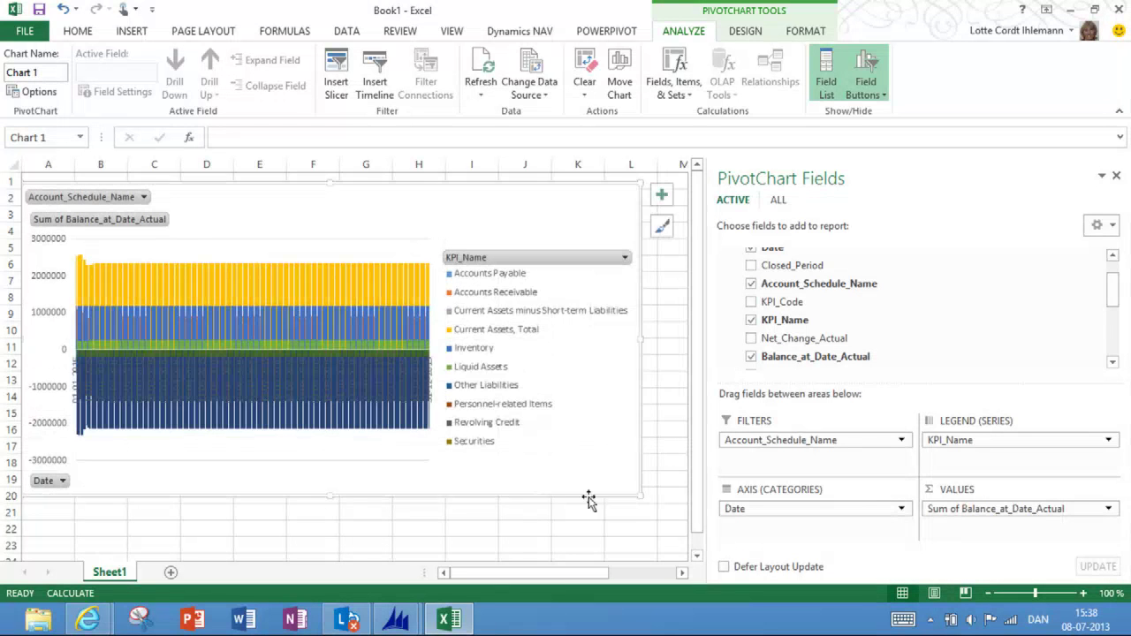
pyautogui.click(61, 482)
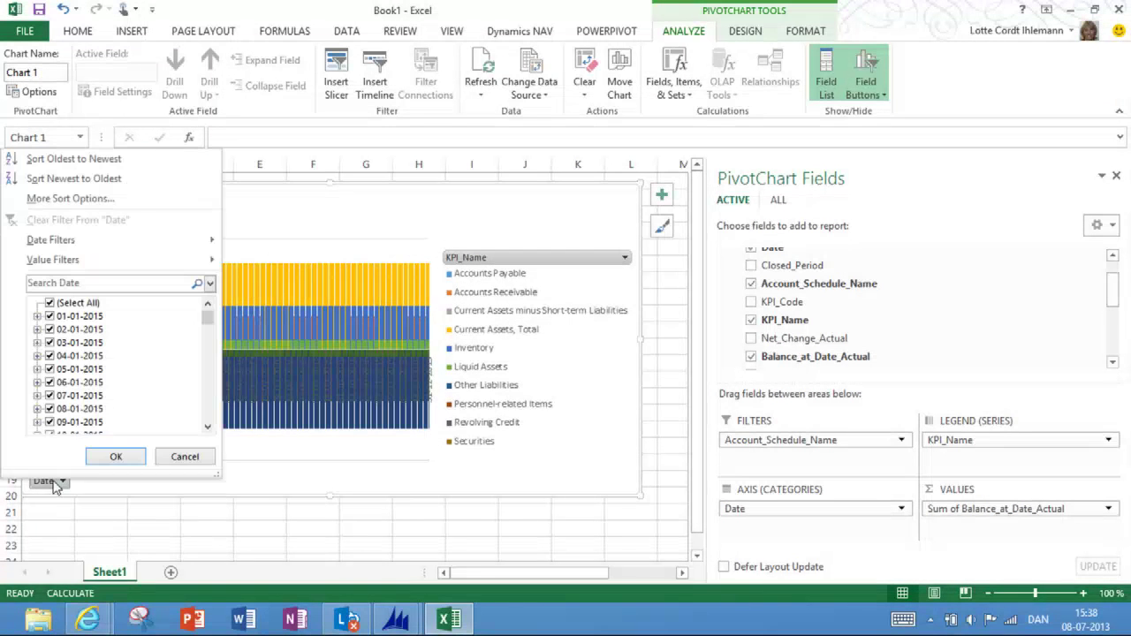
pyautogui.click(51, 303)
pyautogui.click(50, 317)
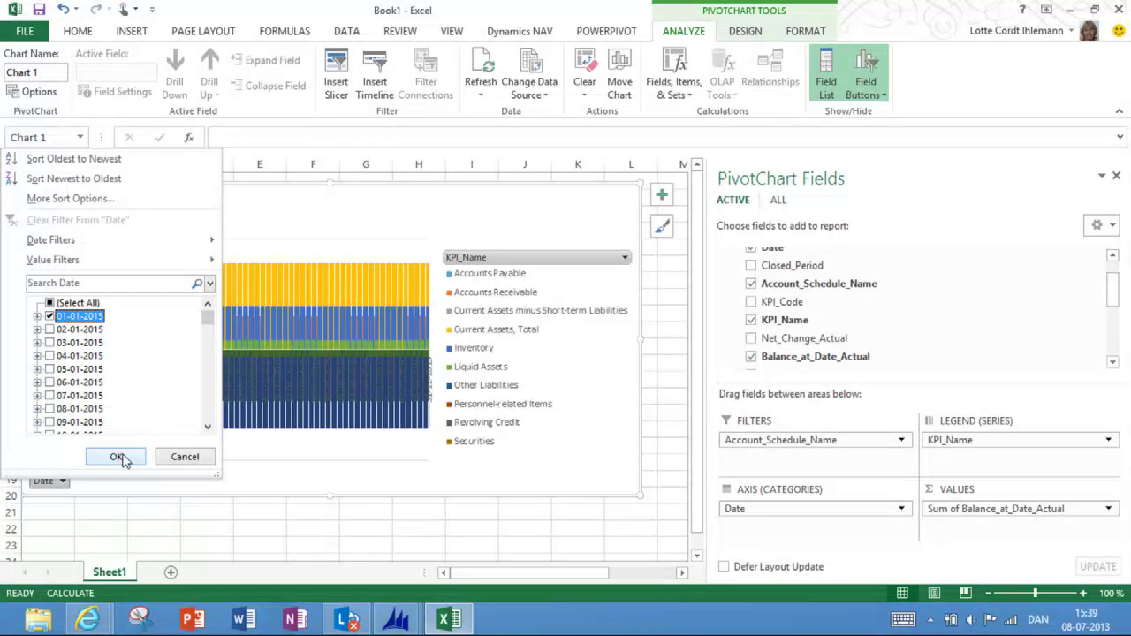
pyautogui.click(124, 459)
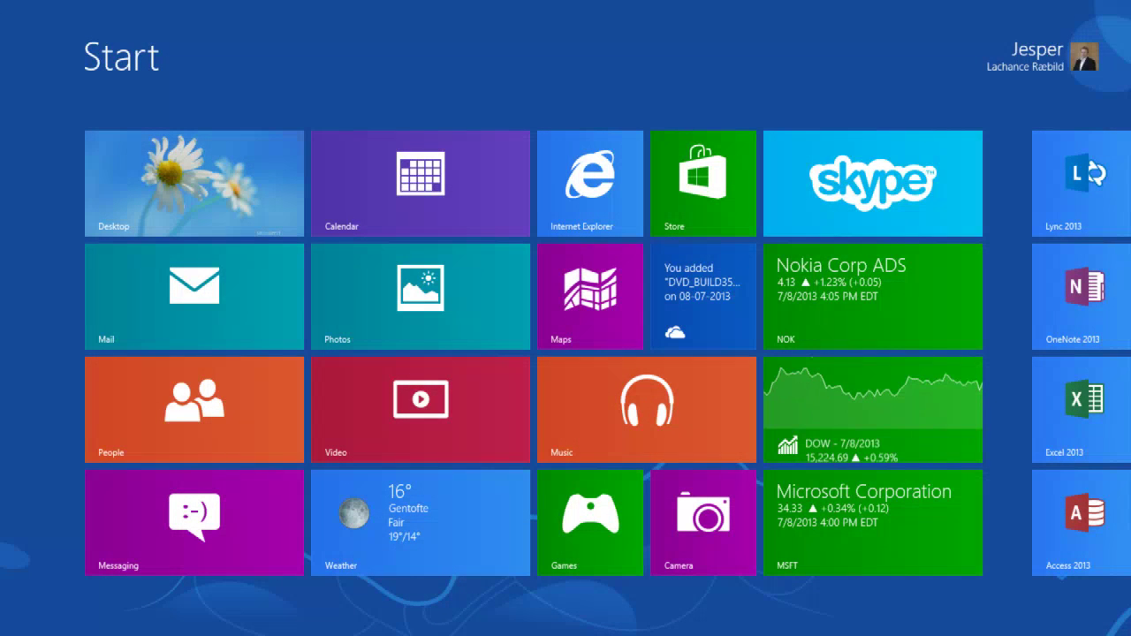
# Step: Open the Mail app, follow the DynamicsNAV71_Instance1 link in the "Try this!" message and continue past the certificate warning
pyautogui.click(195, 296)
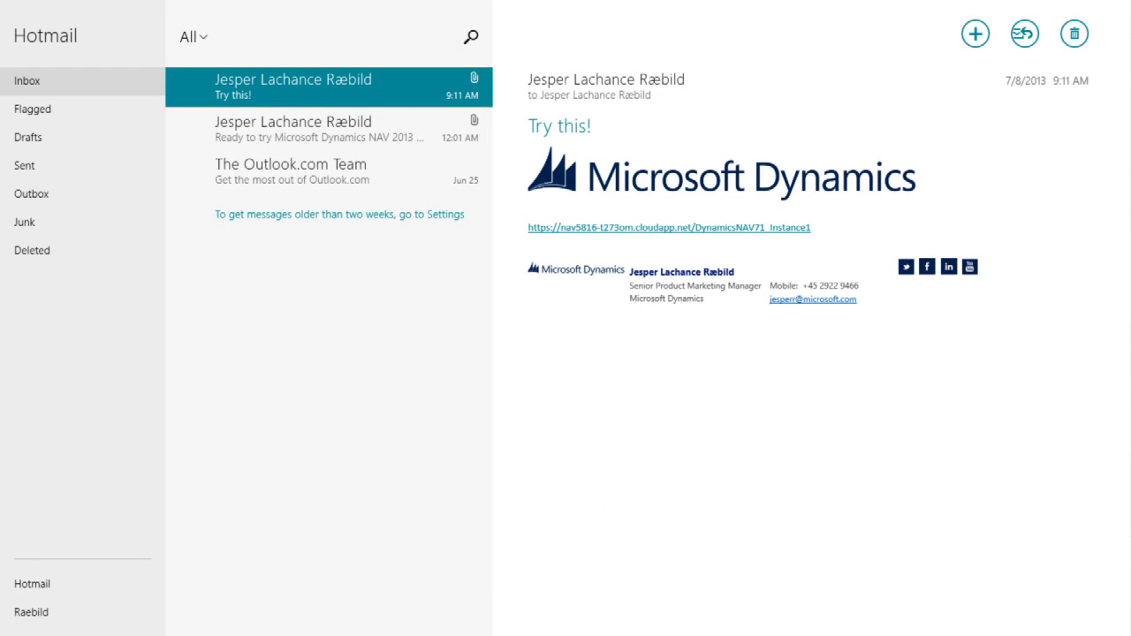
pyautogui.click(669, 227)
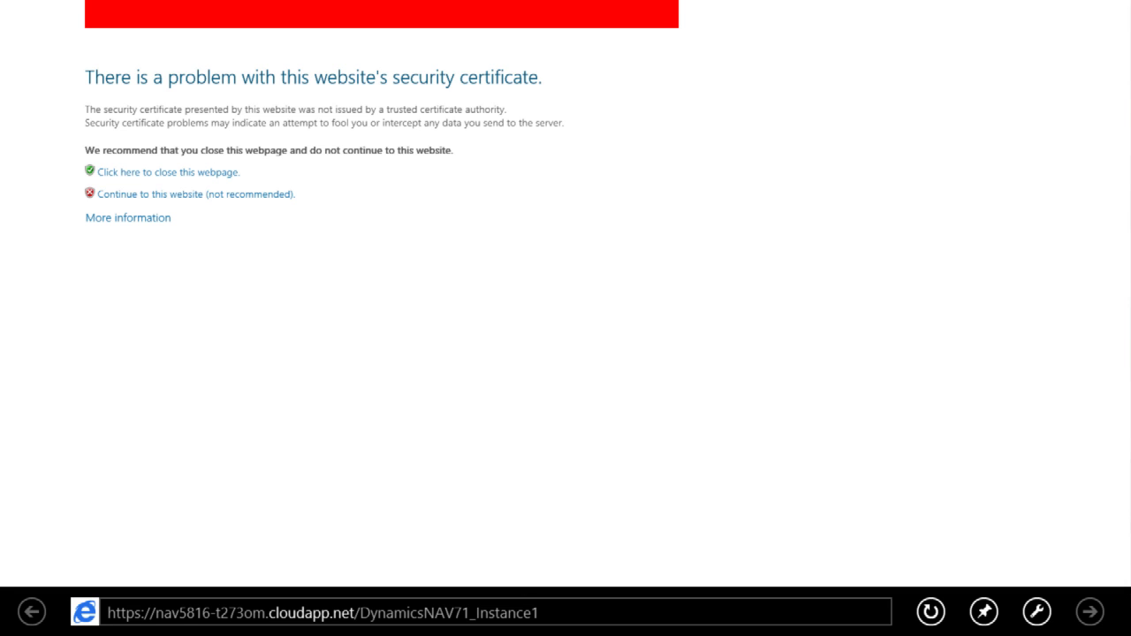
pyautogui.click(196, 194)
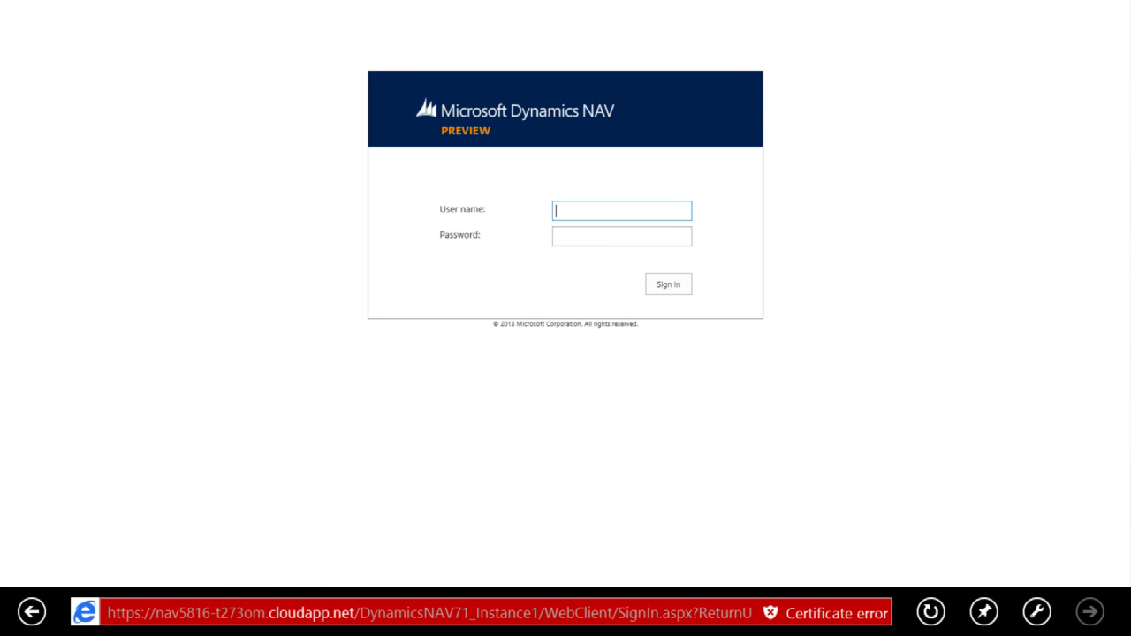
# Step: Sign in as navuser with the account password and dismiss the demonstration company notice
pyautogui.write('navuser')
pyautogui.press('Tab')
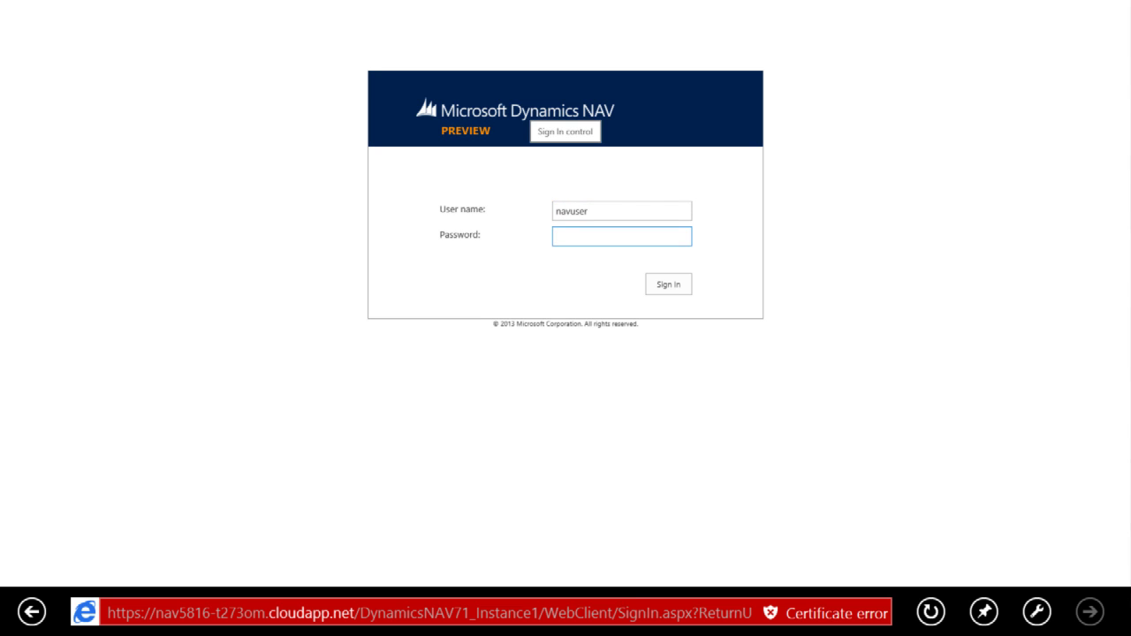
pyautogui.write('••••')
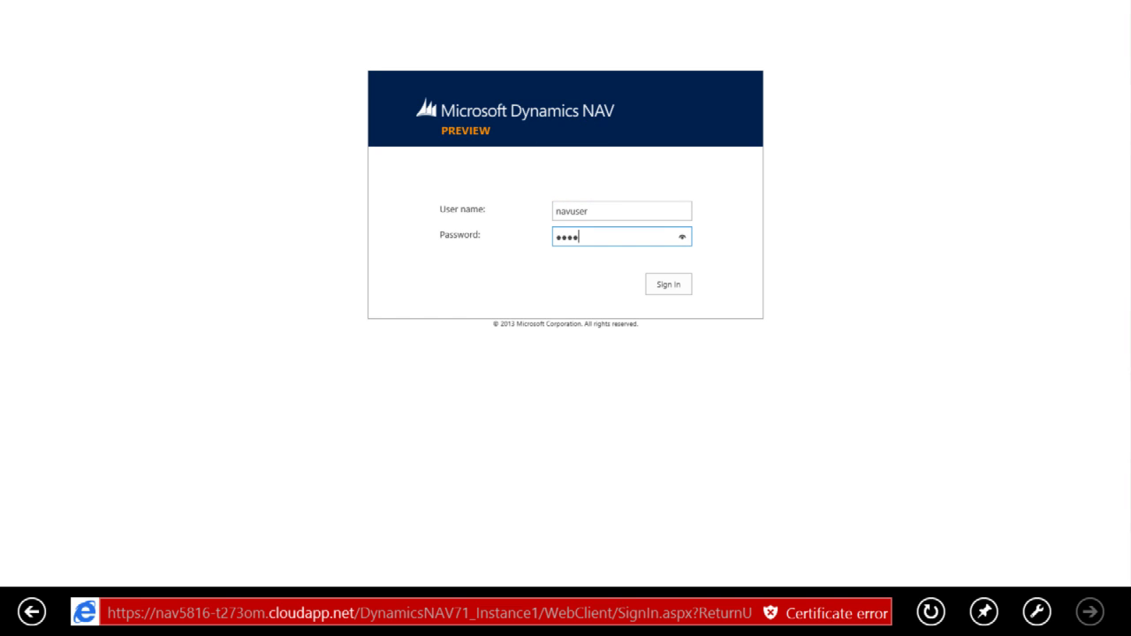
pyautogui.write('••••••')
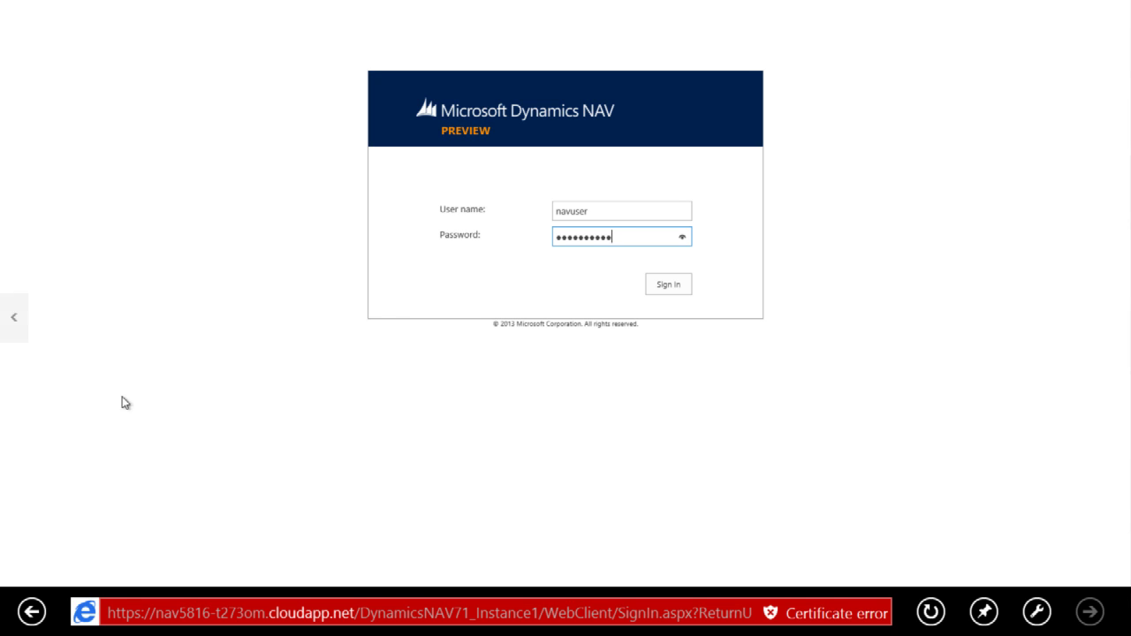
pyautogui.click(662, 288)
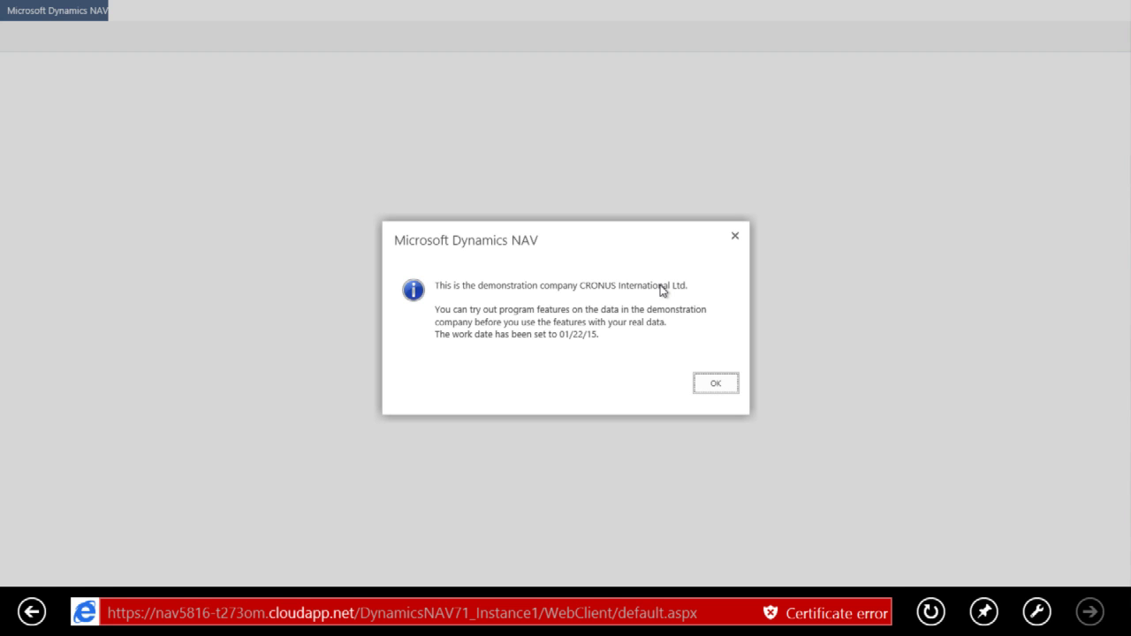
pyautogui.click(715, 382)
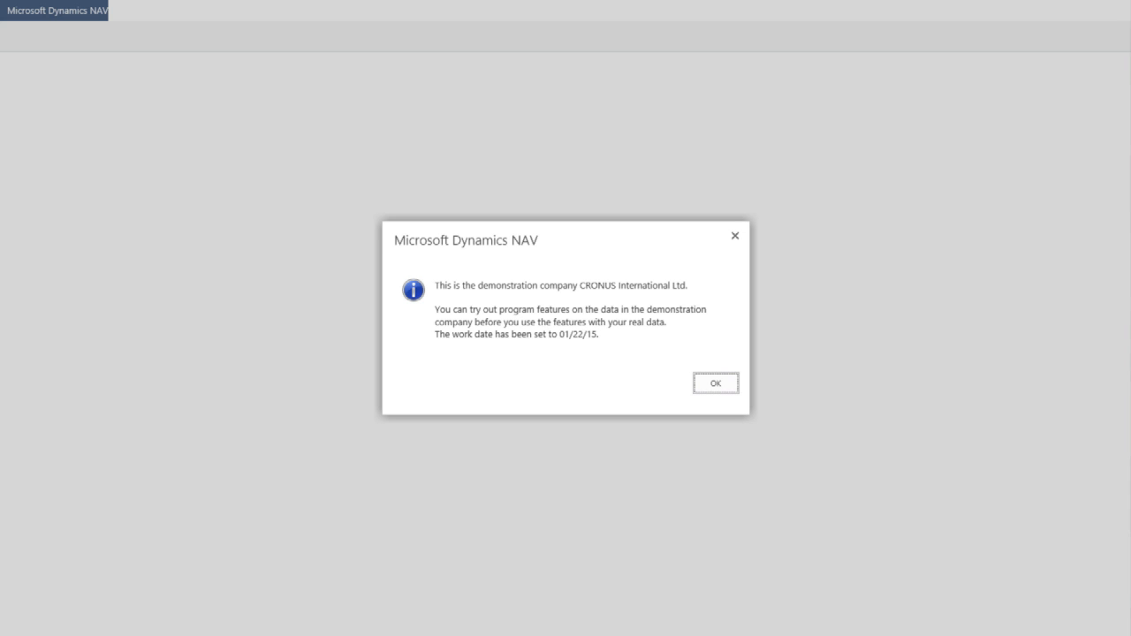
pyautogui.press('Return')
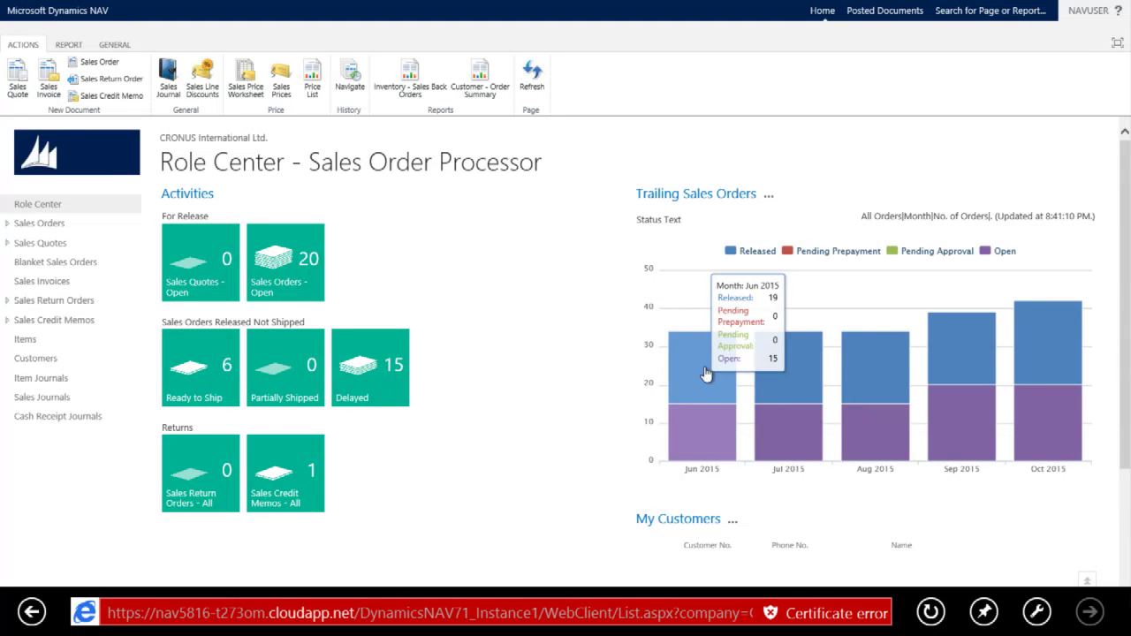
# Step: Inspect the monthly figures in the Trailing Sales Orders chart and hide its Released series
pyautogui.moveTo(767, 385)
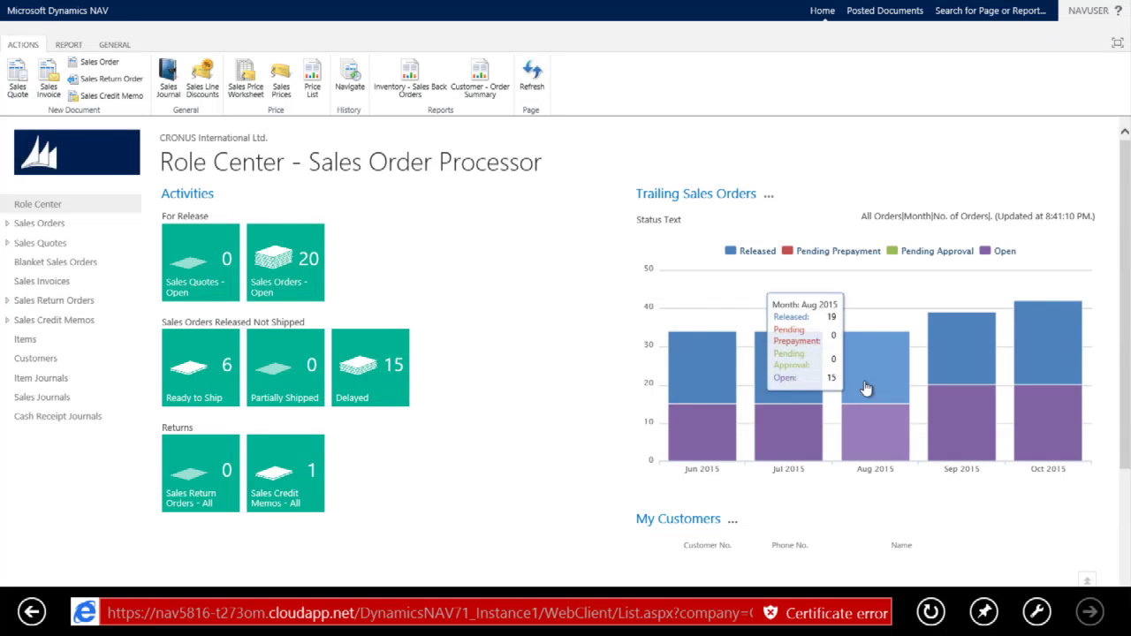
pyautogui.moveTo(951, 378)
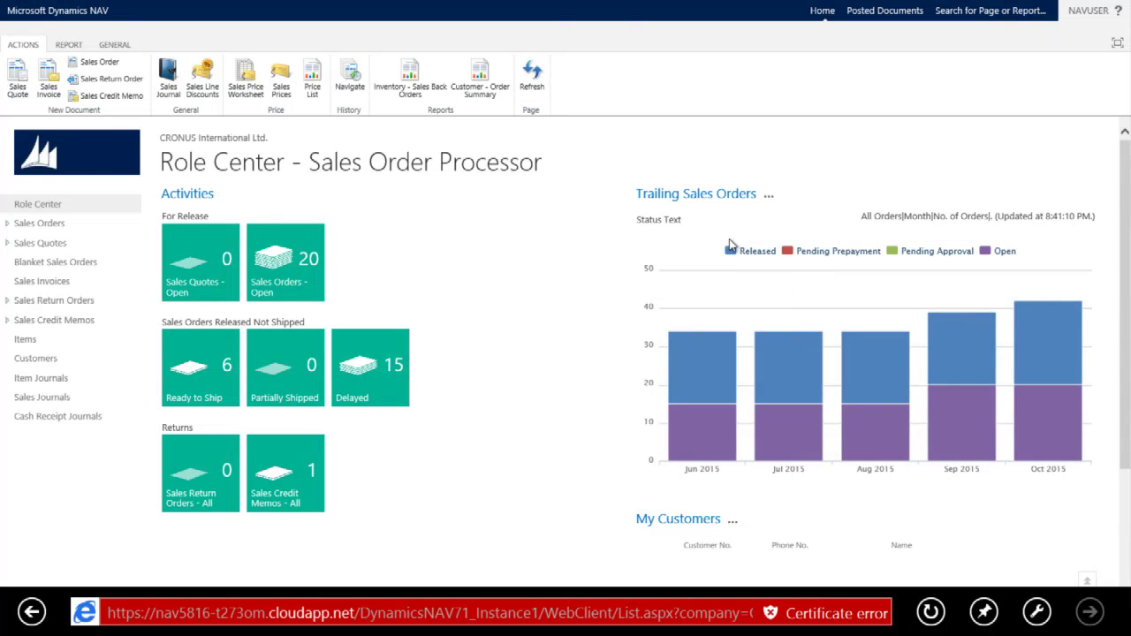
pyautogui.click(731, 252)
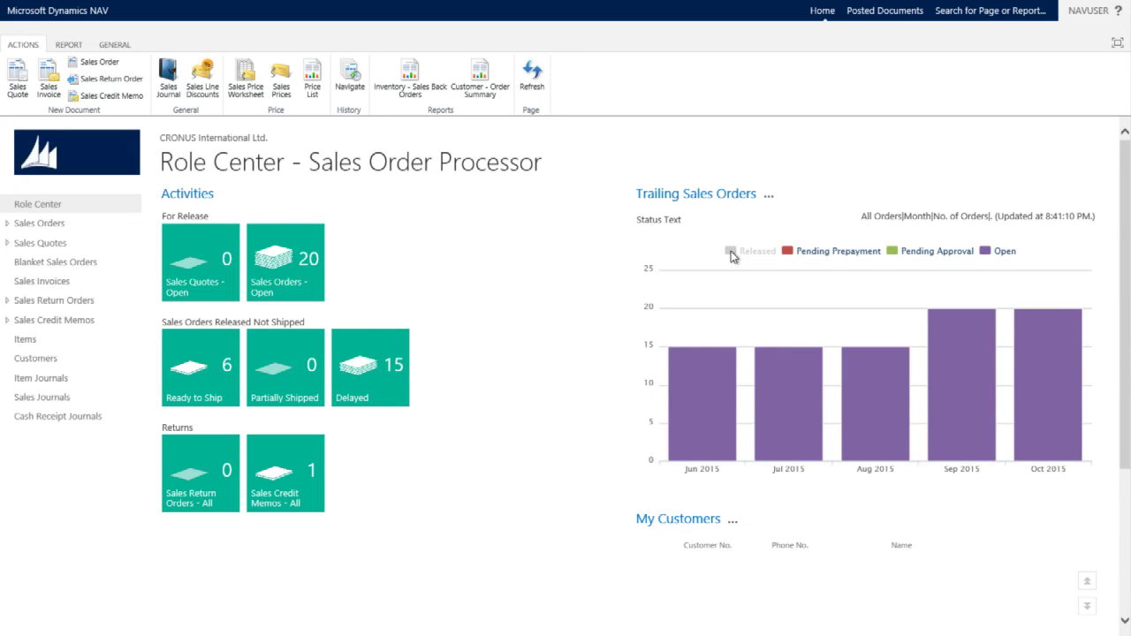
pyautogui.click(730, 252)
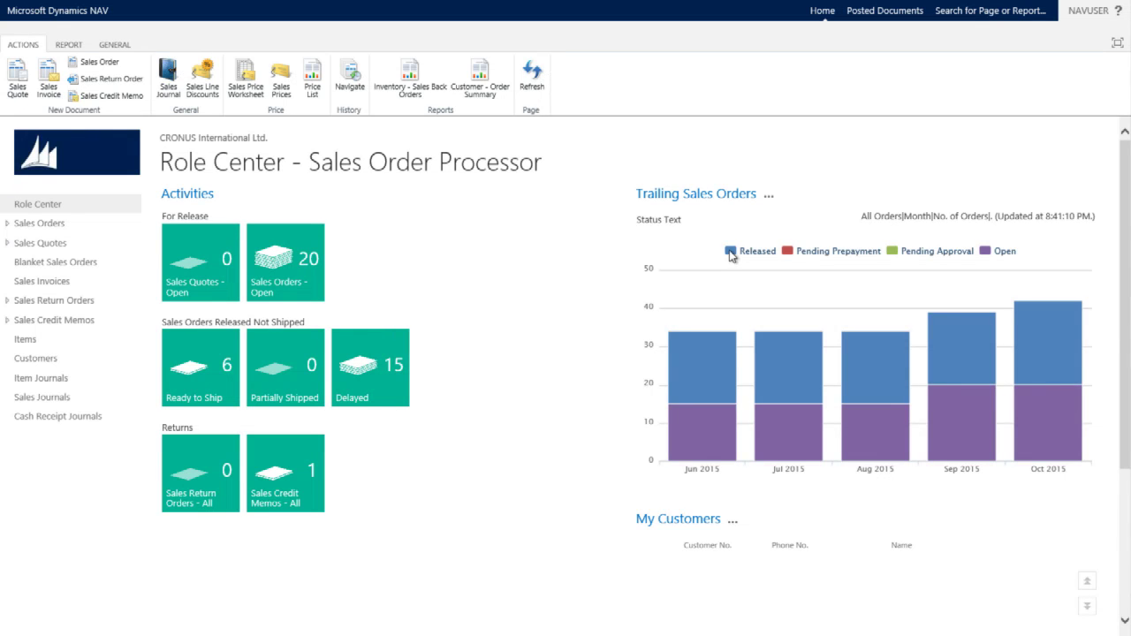
pyautogui.click(731, 252)
# Step: Open the chart's Aug 2015 open sales orders and sort them by Sell-to Customer No., Sell-to Customer Name and External Document No. in turn
pyautogui.moveTo(726, 305)
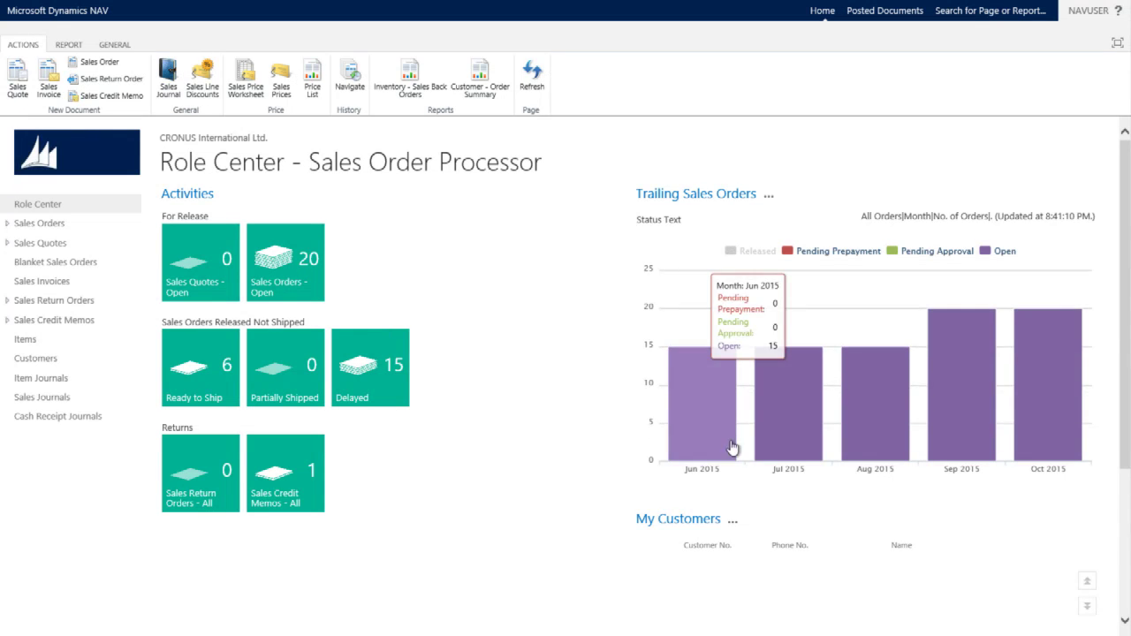
pyautogui.moveTo(925, 417)
pyautogui.moveTo(891, 436)
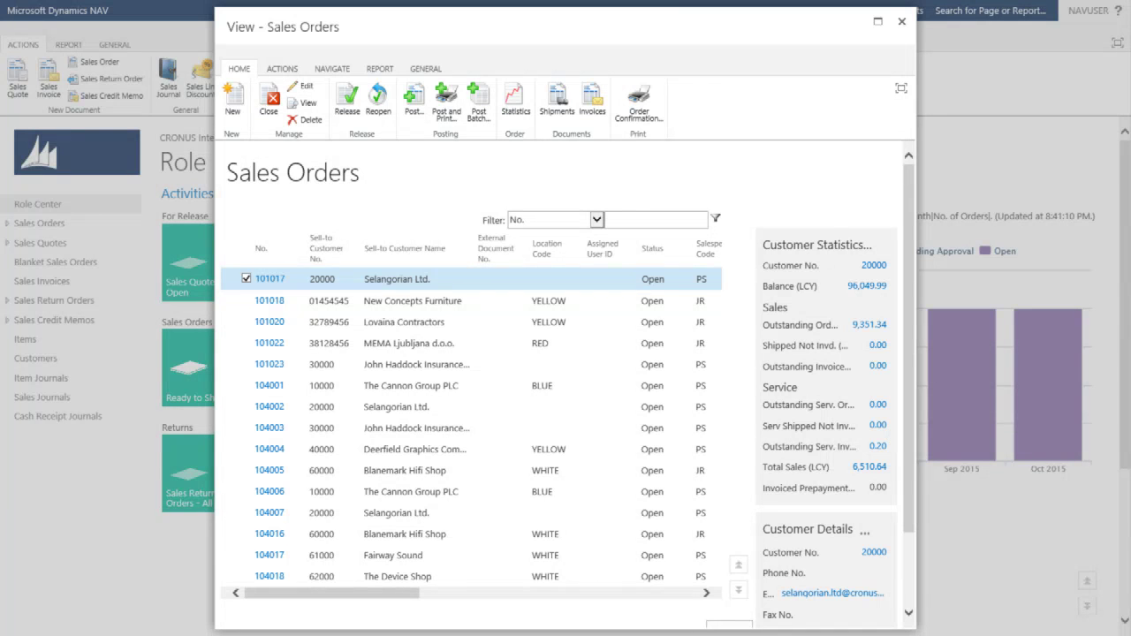
pyautogui.click(327, 248)
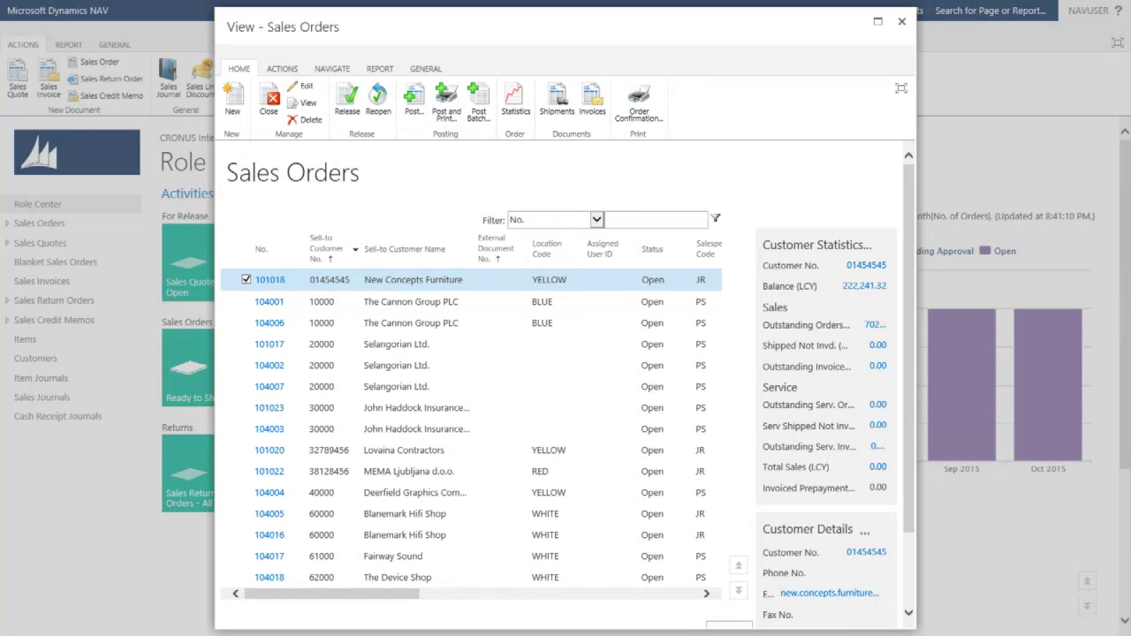
pyautogui.click(398, 249)
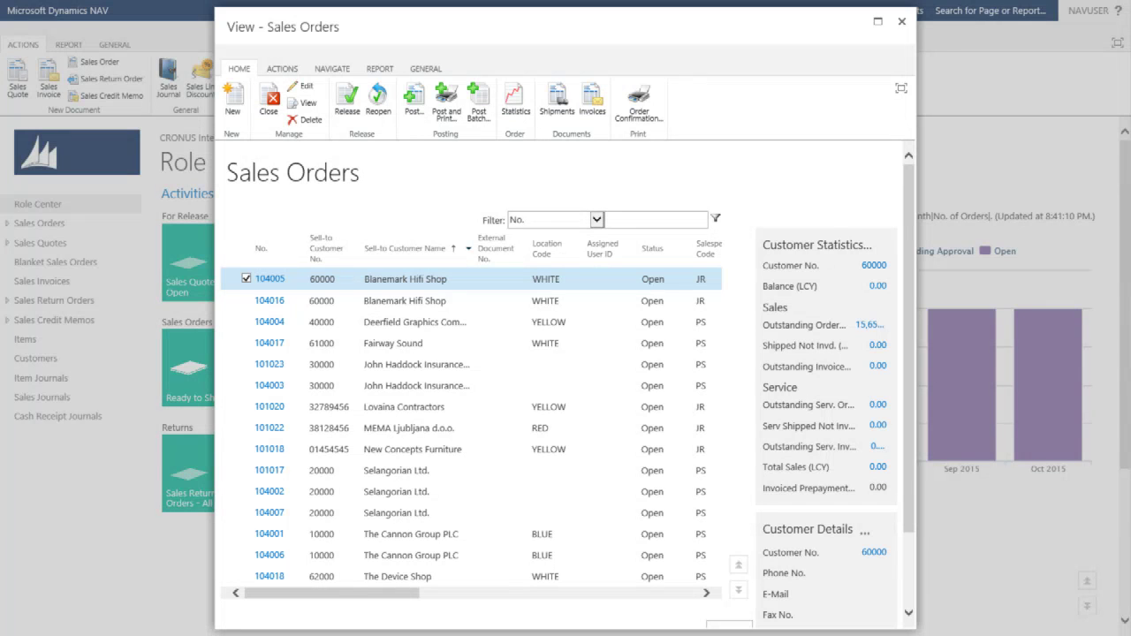
pyautogui.click(495, 248)
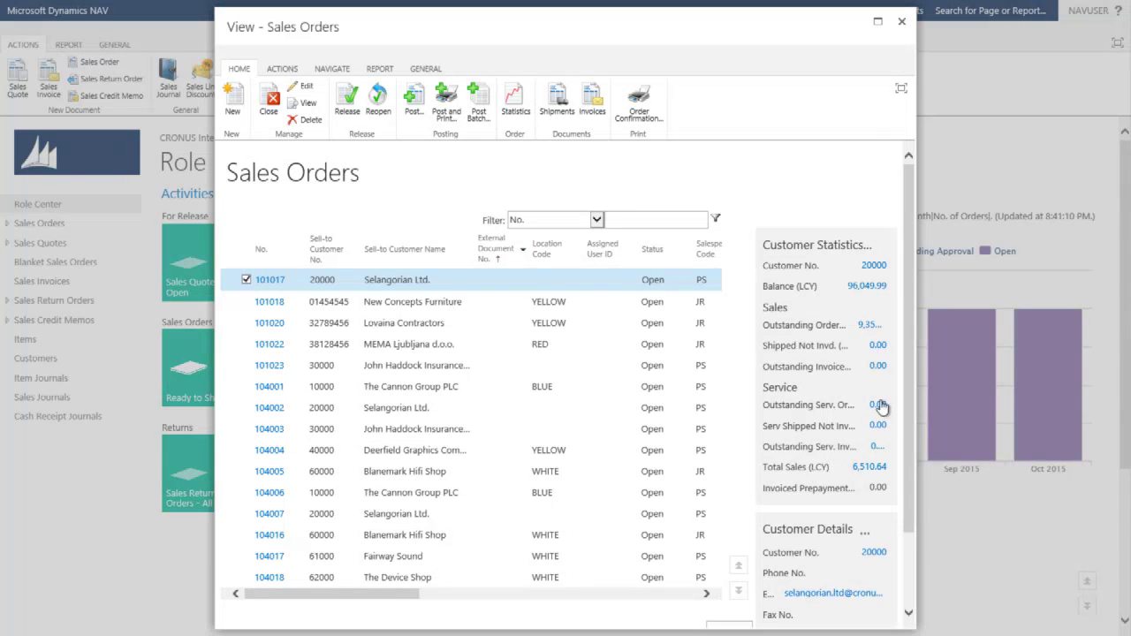
# Step: Open the Sales Orders list in Excel, and return to the NAV web client to close the list
pyautogui.click(425, 69)
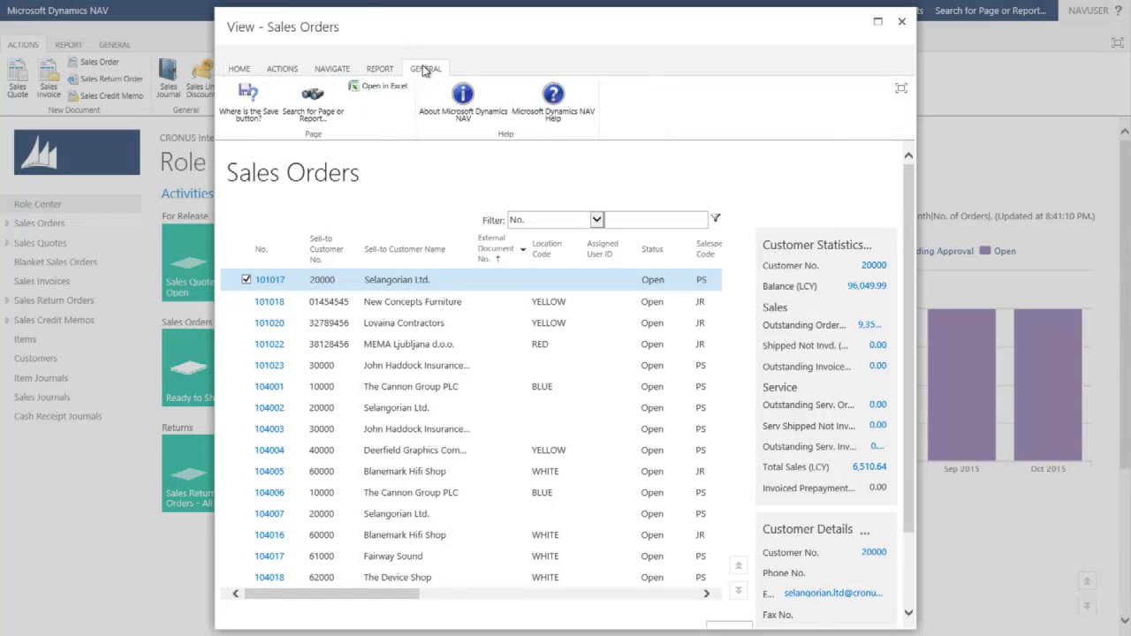
pyautogui.click(376, 90)
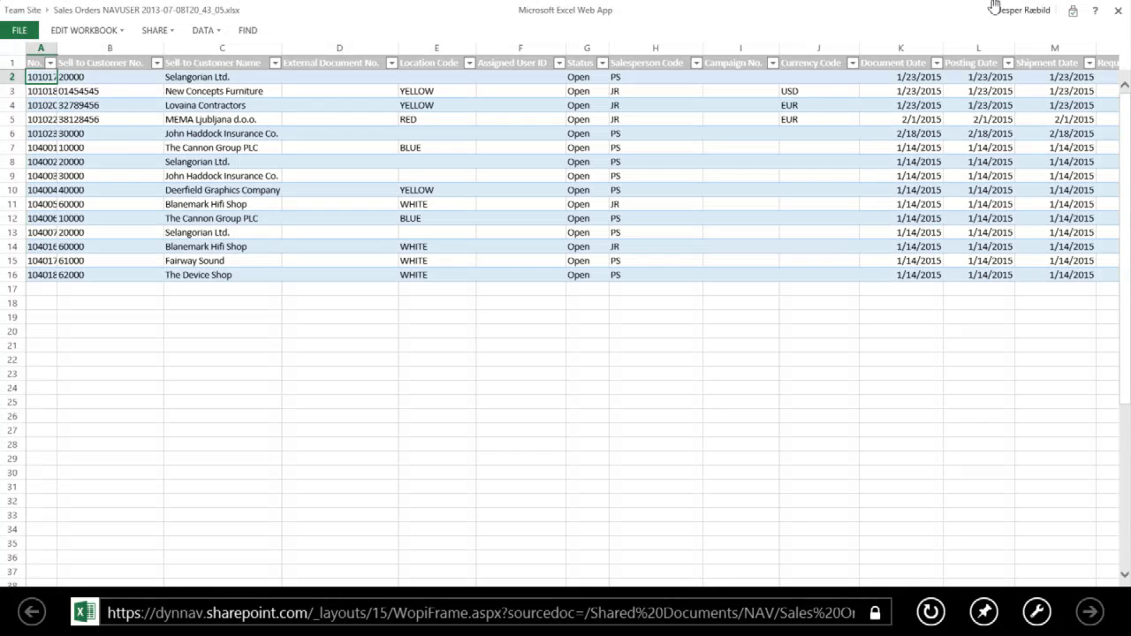
pyautogui.rightClick(791, 7)
pyautogui.click(153, 61)
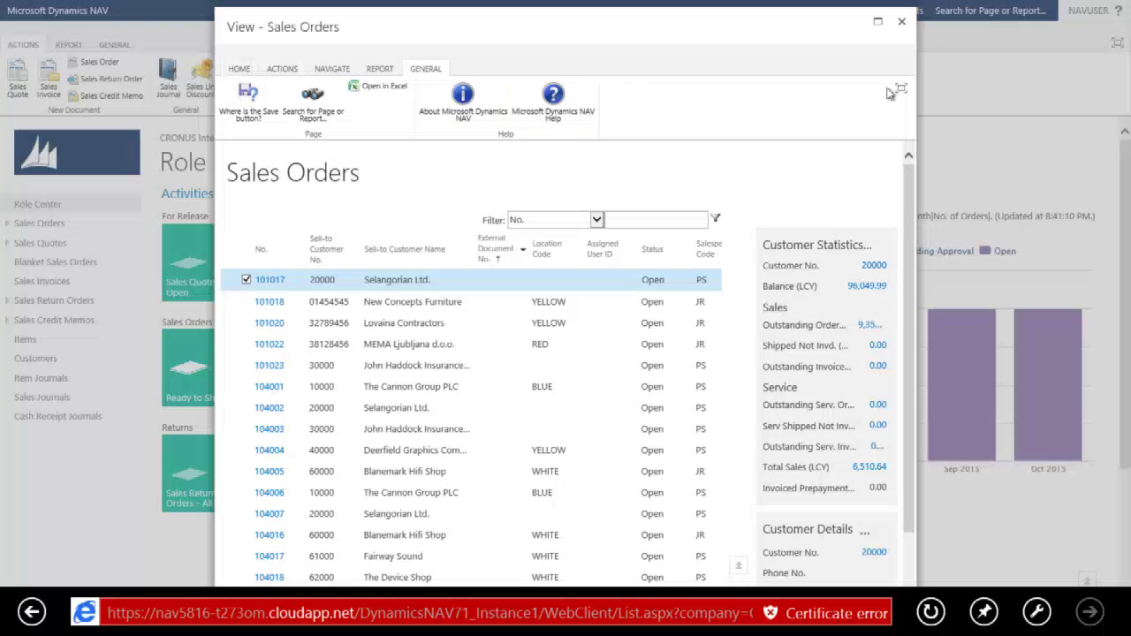
pyautogui.click(901, 21)
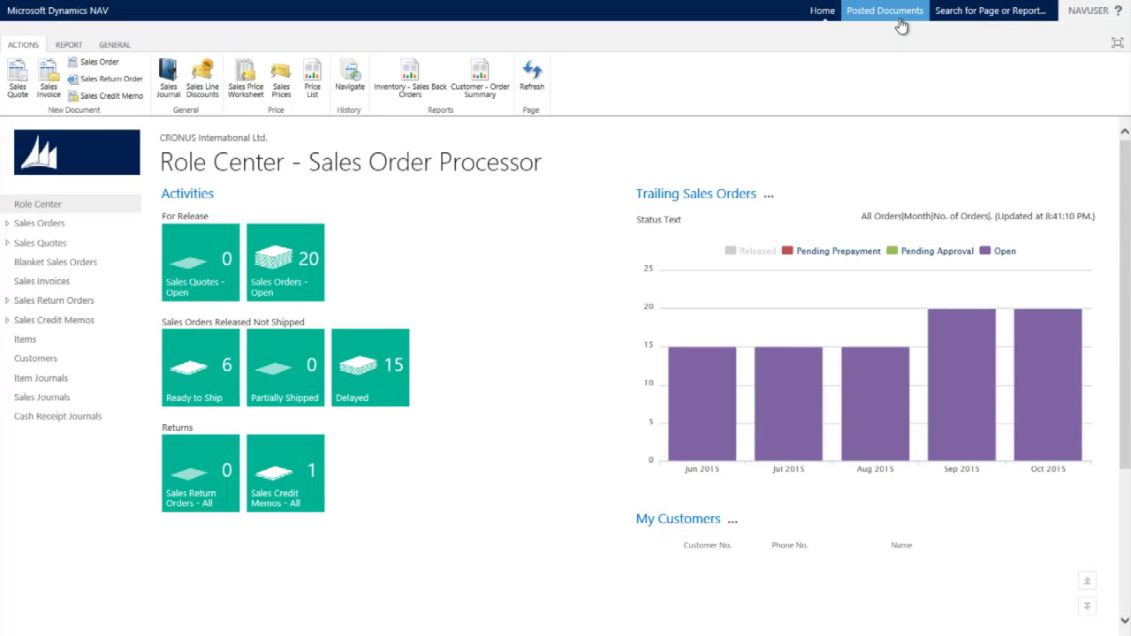